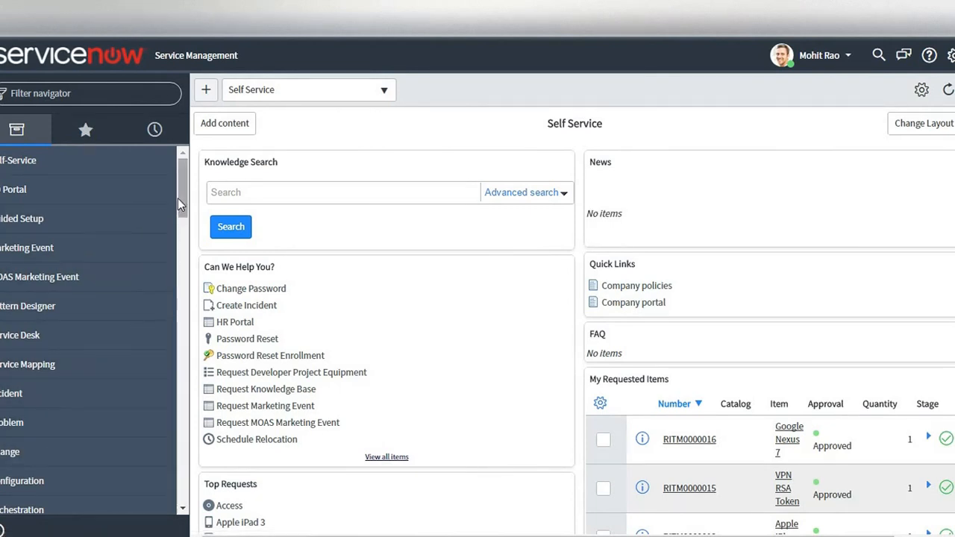
Filter the navigator by "workflow" and collapse the Orchestration and Service Level Management sections.
{"action": "mouse_move", "coordinate": [179, 203]}
{"action": "left_mouse_down"}
{"action": "mouse_move", "coordinate": [174, 249]}
{"action": "mouse_move", "coordinate": [181, 190]}
{"action": "left_mouse_up"}
{"action": "left_click", "coordinate": [76, 93]}
{"action": "type", "text": "wo"}
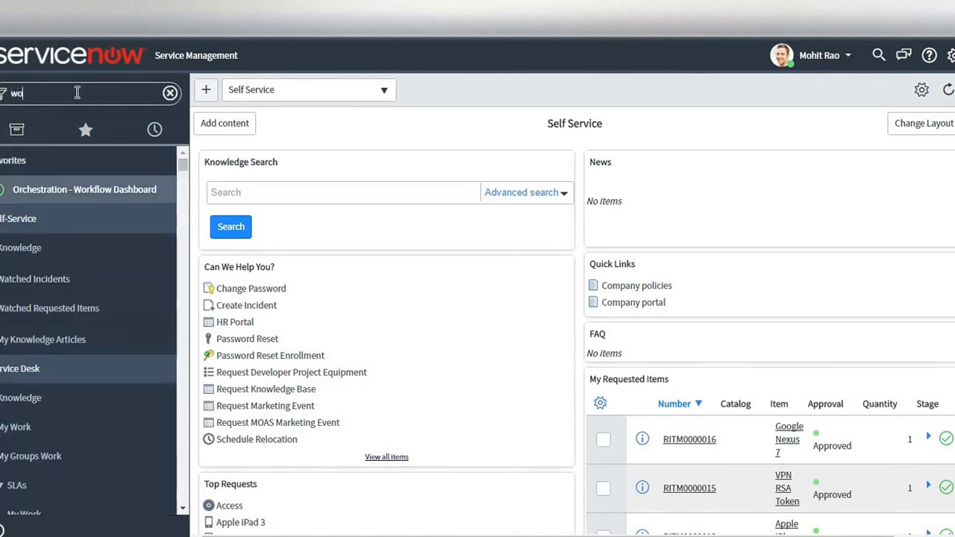
{"action": "type", "text": "rkflow"}
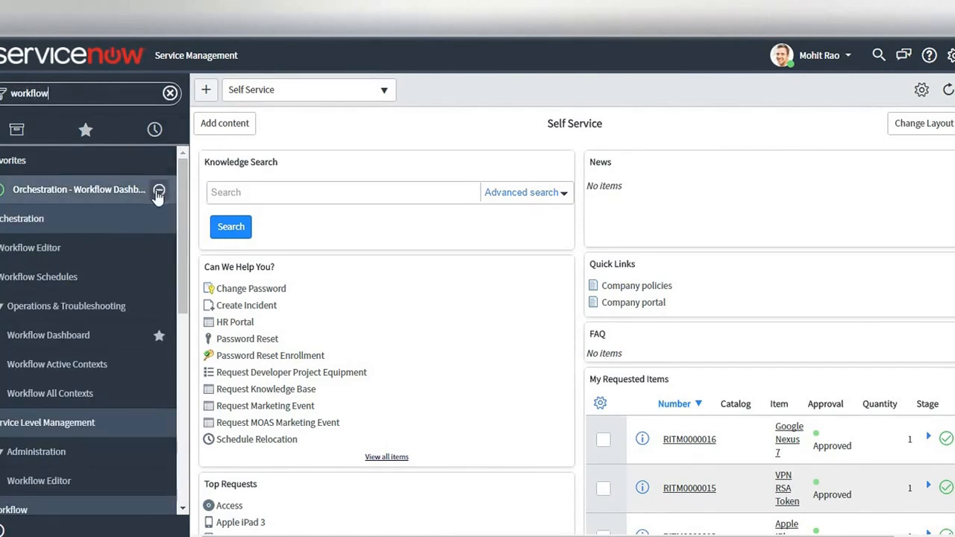
{"action": "left_click", "coordinate": [105, 224]}
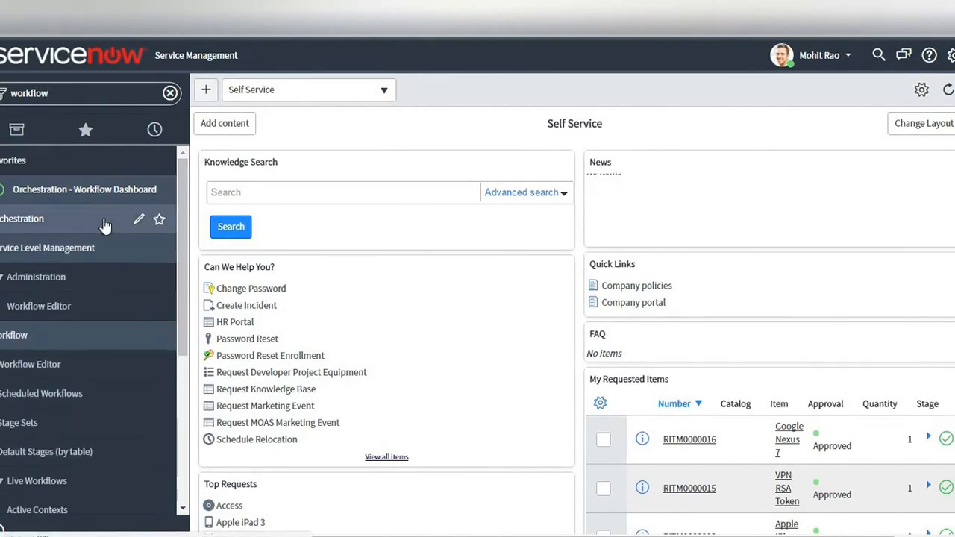
{"action": "left_click", "coordinate": [96, 248]}
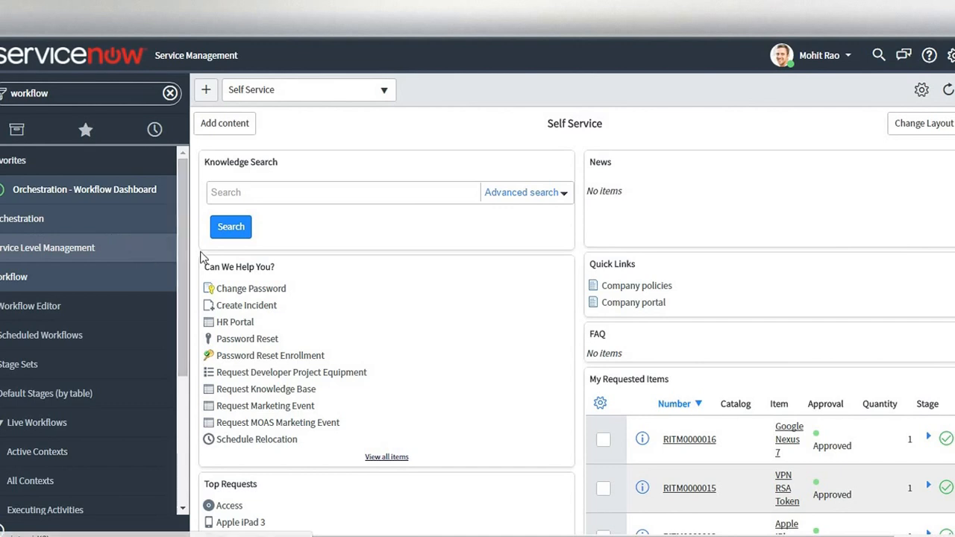
Open the workflow activity History listed under Live Workflows.
{"action": "left_click_drag", "start_coordinate": [176, 250], "coordinate": [173, 317]}
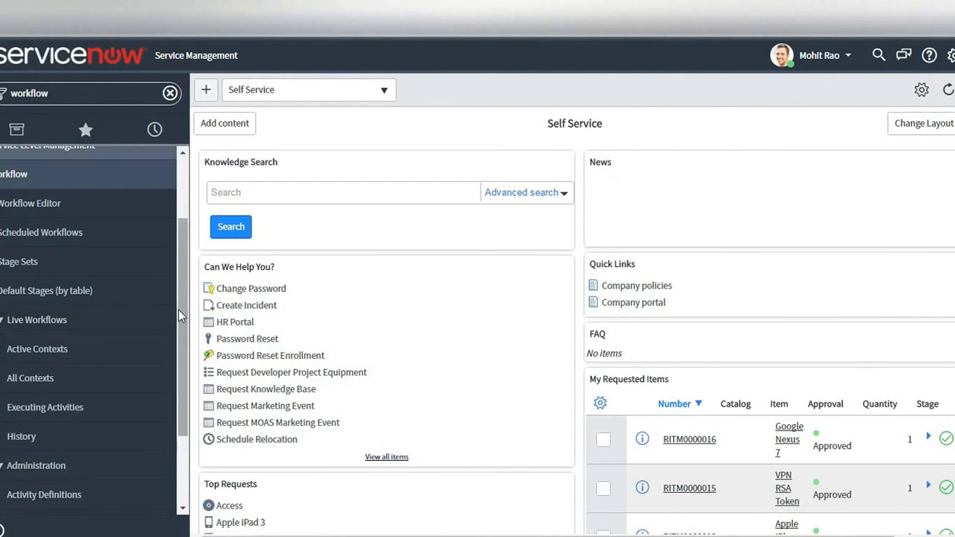
{"action": "scroll", "coordinate": [179, 313], "scroll_direction": "down", "scroll_amount": 1}
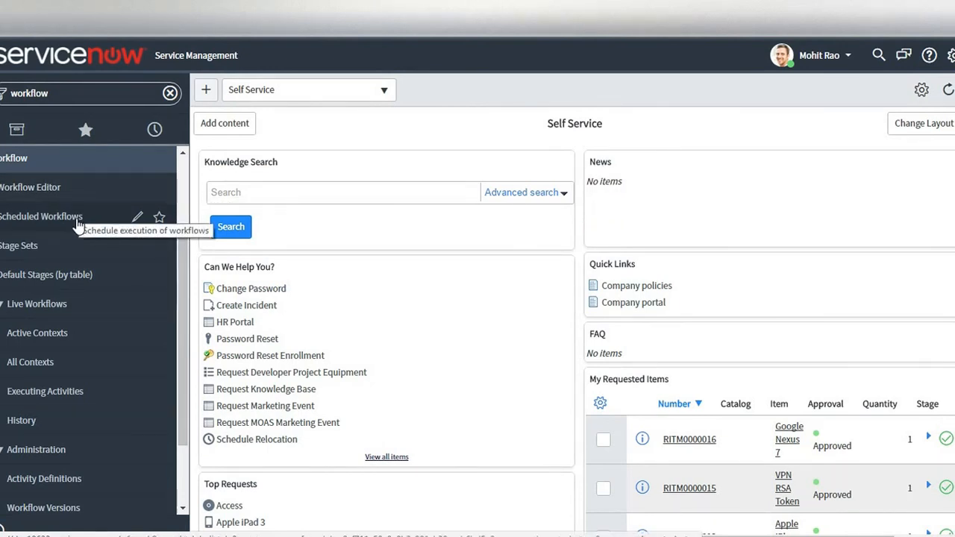
{"action": "left_click", "coordinate": [44, 421]}
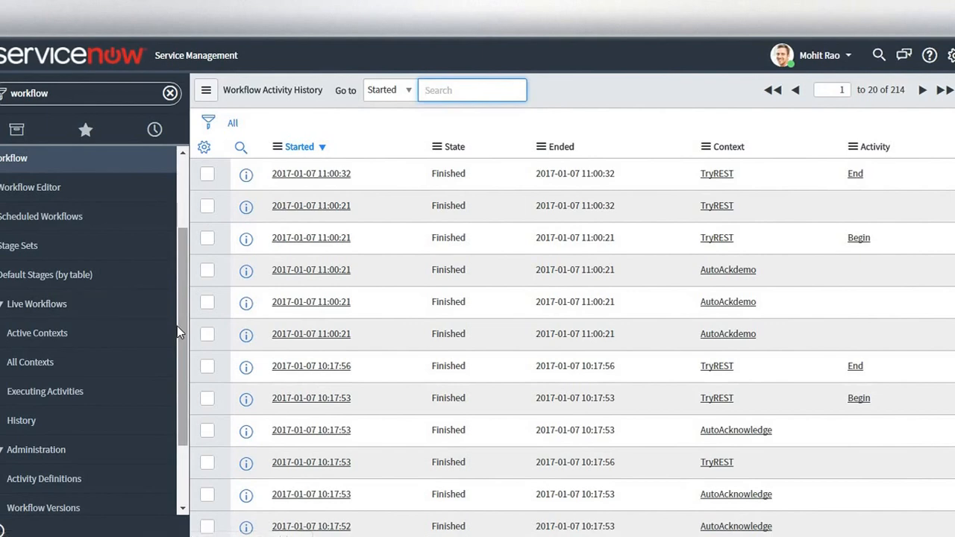
Open the Workflow Operations Dashboard and look over its running workflow contexts and charts.
{"action": "scroll", "coordinate": [177, 326], "scroll_direction": "down", "scroll_amount": 3}
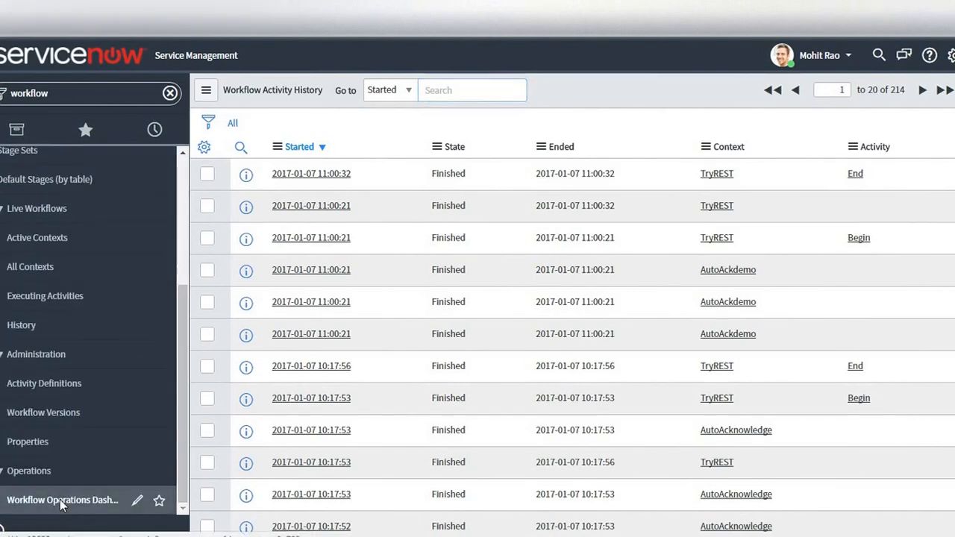
{"action": "left_click", "coordinate": [62, 504]}
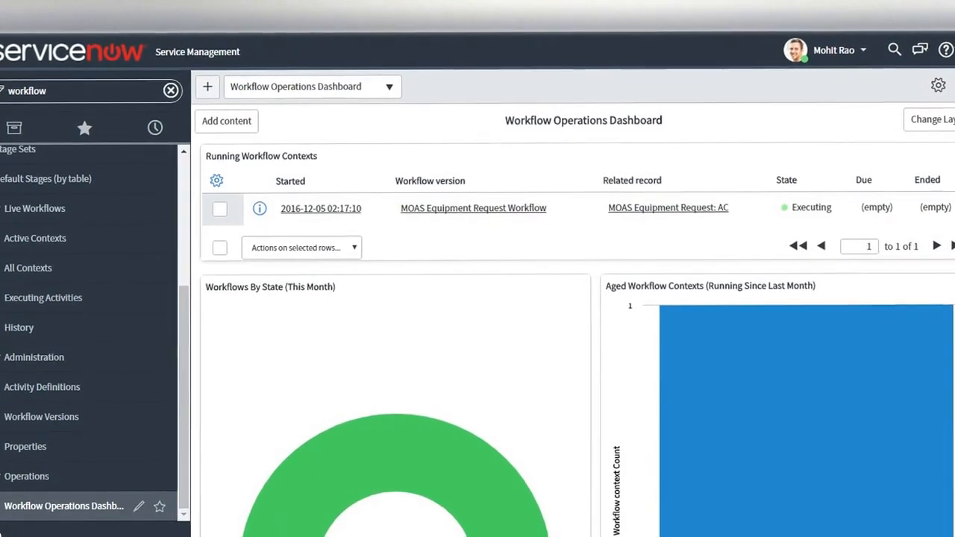
{"action": "scroll", "coordinate": [573, 304], "scroll_direction": "down", "scroll_amount": 2}
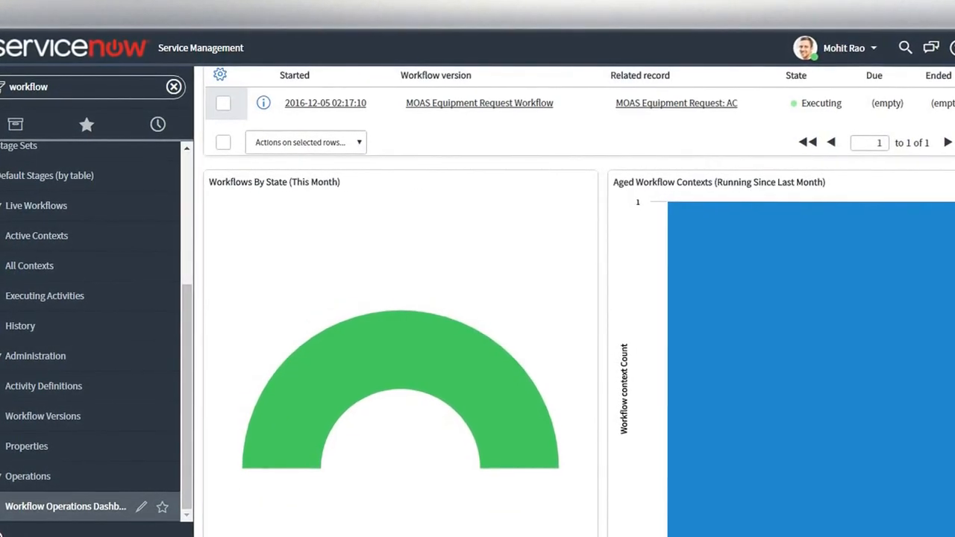
{"action": "scroll", "coordinate": [573, 305], "scroll_direction": "down", "scroll_amount": 1}
{"action": "scroll", "coordinate": [573, 304], "scroll_direction": "up", "scroll_amount": 2}
{"action": "scroll", "coordinate": [388, 292], "scroll_direction": "up", "scroll_amount": 1}
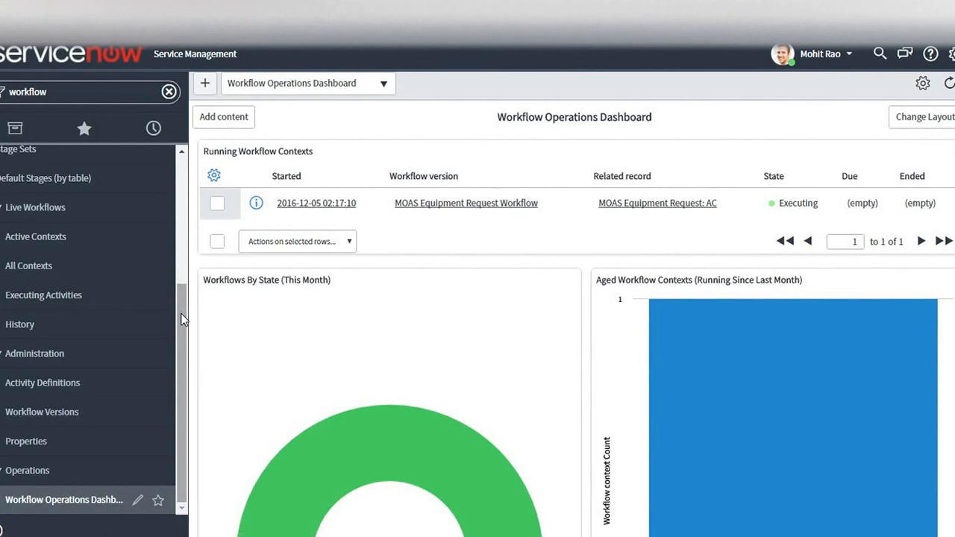
Launch the Workflow Editor and open the checked-out TryREST workflow.
{"action": "left_click_drag", "start_coordinate": [183, 320], "coordinate": [178, 262]}
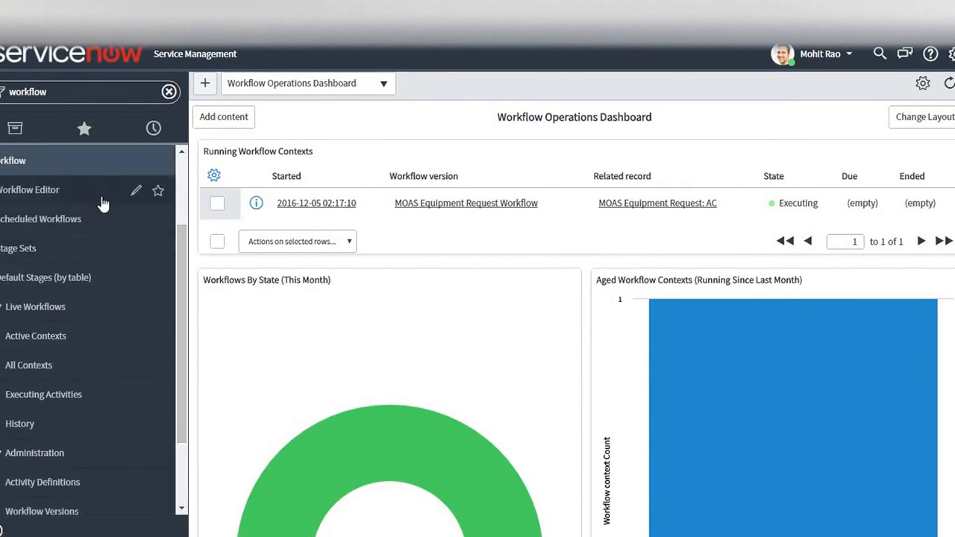
{"action": "left_click", "coordinate": [65, 189]}
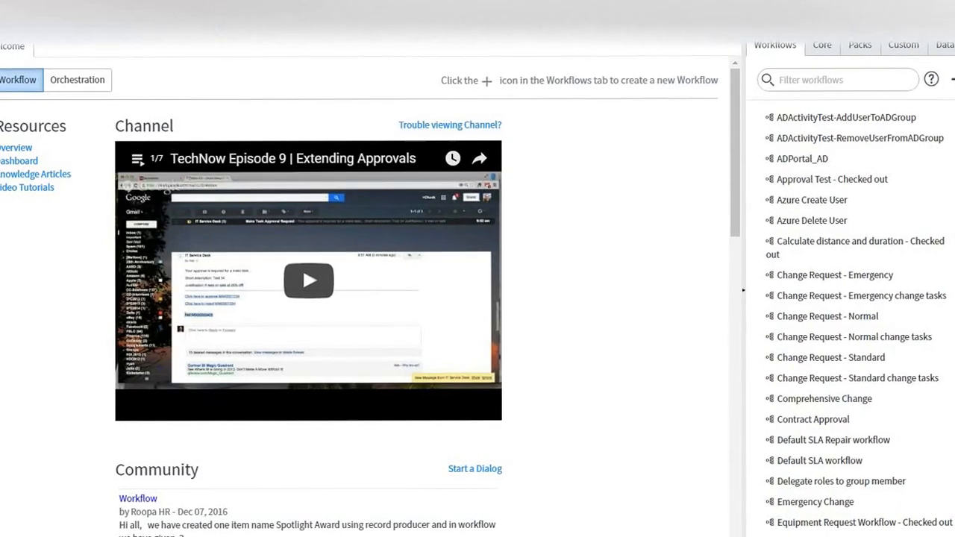
{"action": "scroll", "coordinate": [821, 512], "scroll_direction": "down", "scroll_amount": 10}
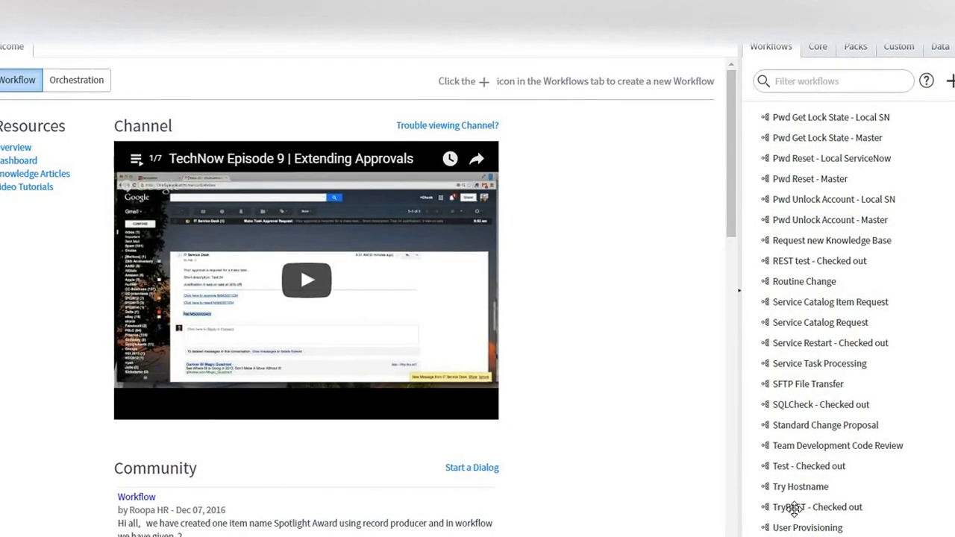
{"action": "double_click", "coordinate": [793, 510]}
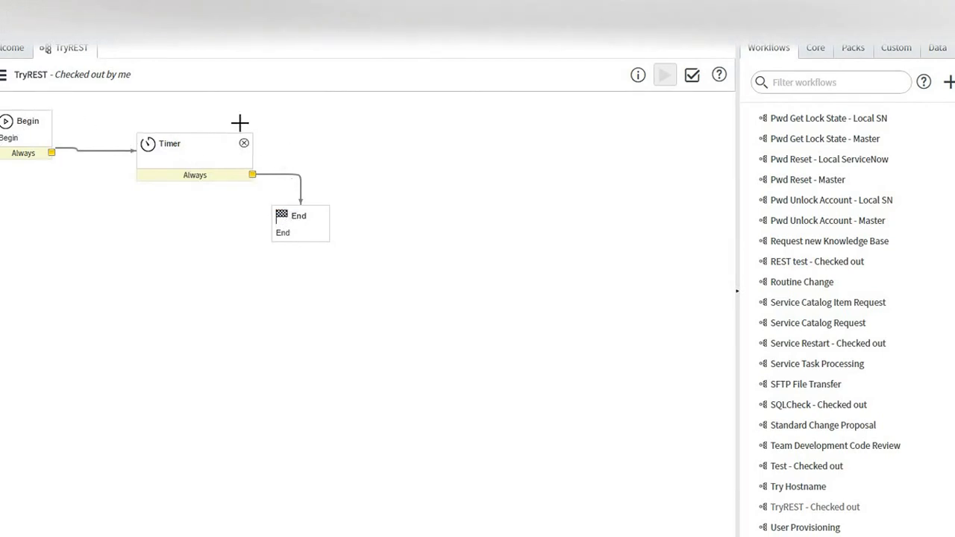
Examine the properties of the Timer activity in TryREST and browse the available core activities.
{"action": "double_click", "coordinate": [191, 147]}
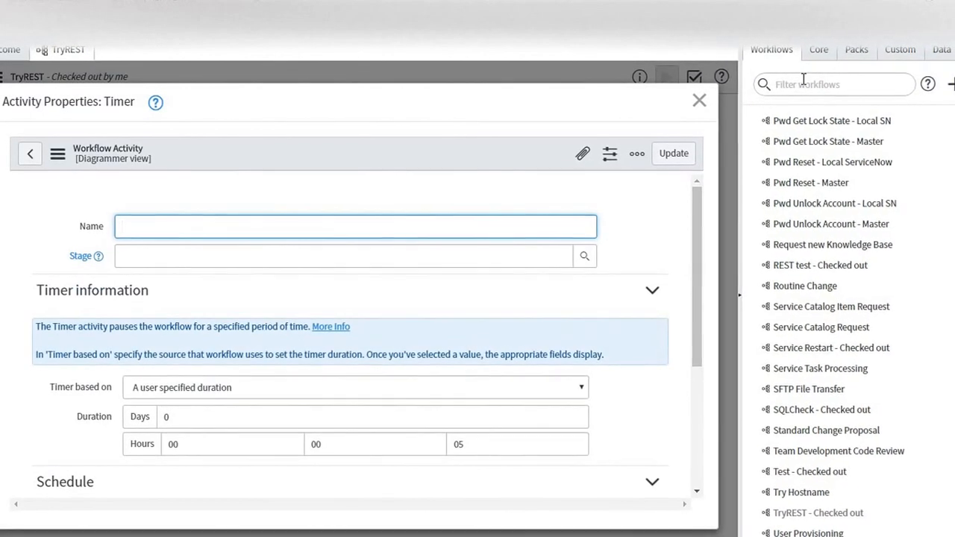
{"action": "left_click", "coordinate": [698, 101]}
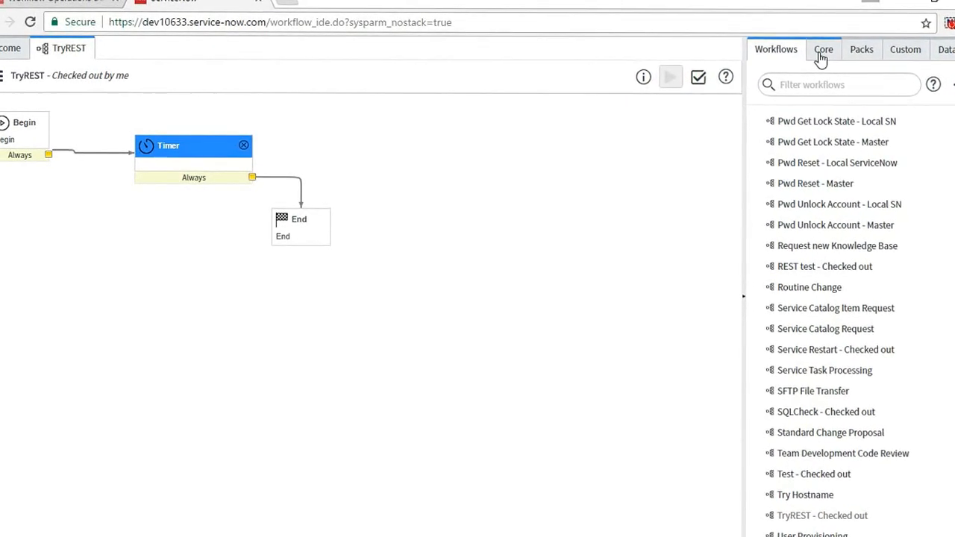
{"action": "left_click", "coordinate": [817, 54]}
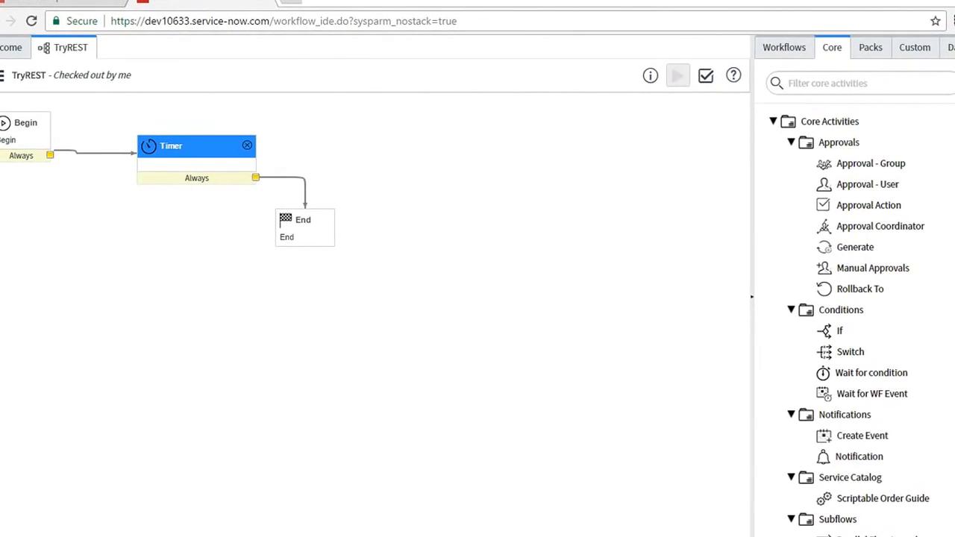
{"action": "scroll", "coordinate": [858, 313], "scroll_direction": "down", "scroll_amount": 3}
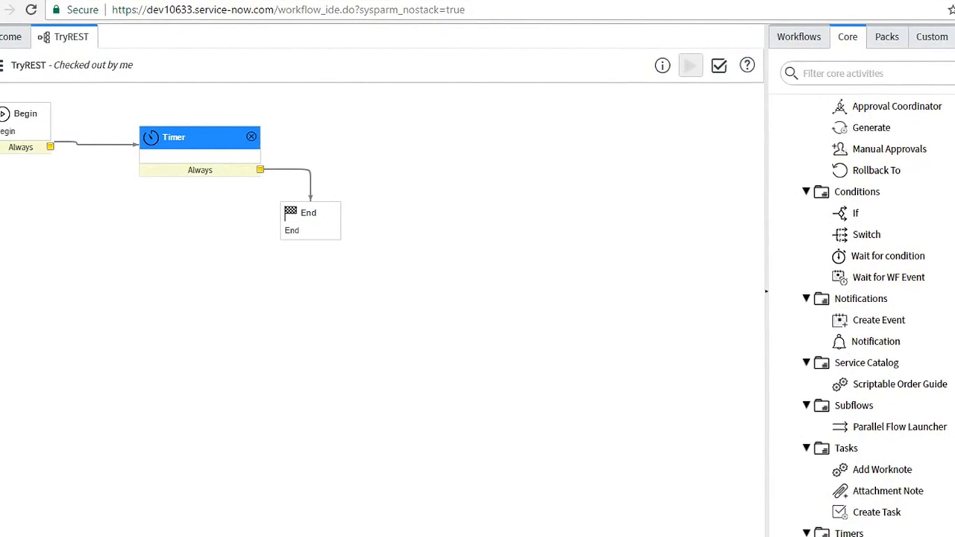
{"action": "scroll", "coordinate": [907, 396], "scroll_direction": "down", "scroll_amount": 4}
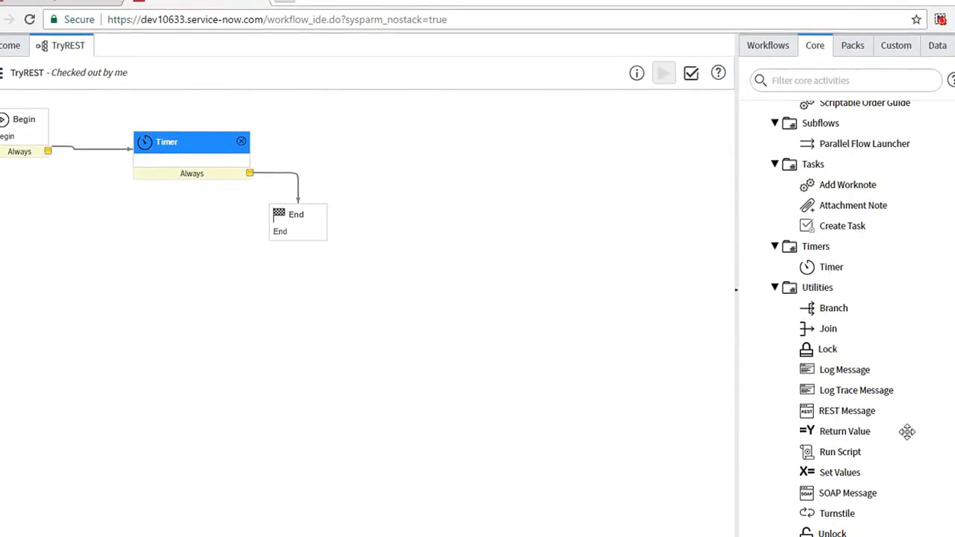
{"action": "mouse_move", "coordinate": [906, 432]}
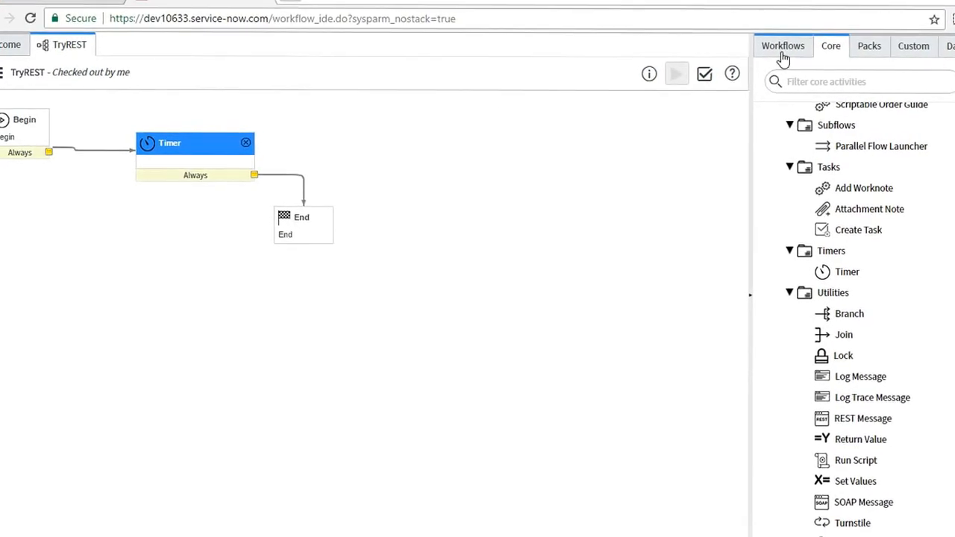
Start a new workflow named AutoAck that runs on the Incident [incident] table.
{"action": "left_click", "coordinate": [781, 51]}
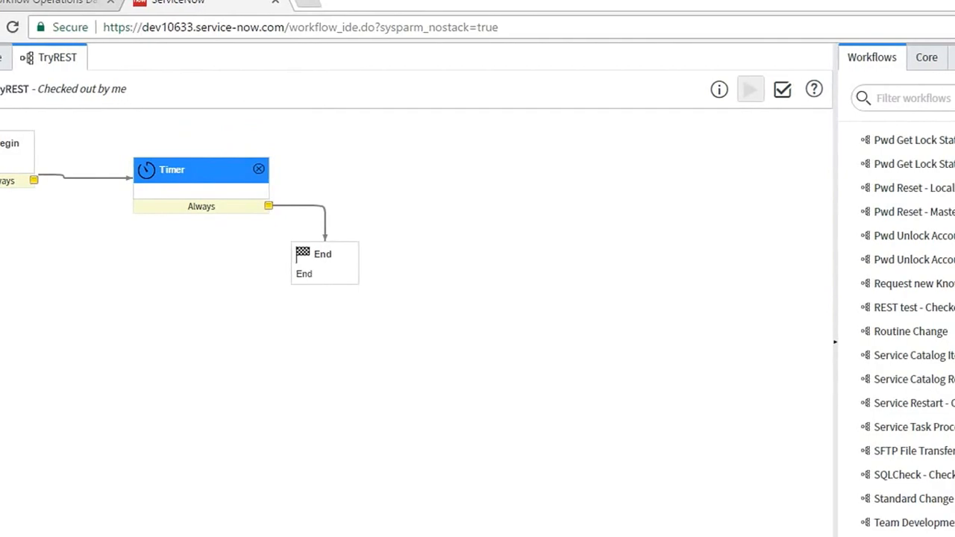
{"action": "left_click", "coordinate": [949, 98]}
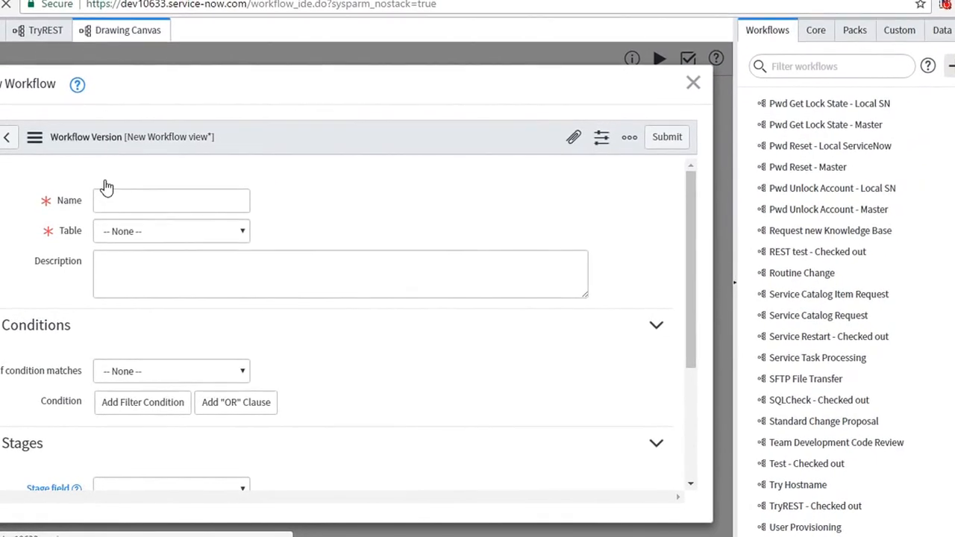
{"action": "left_click", "coordinate": [120, 245]}
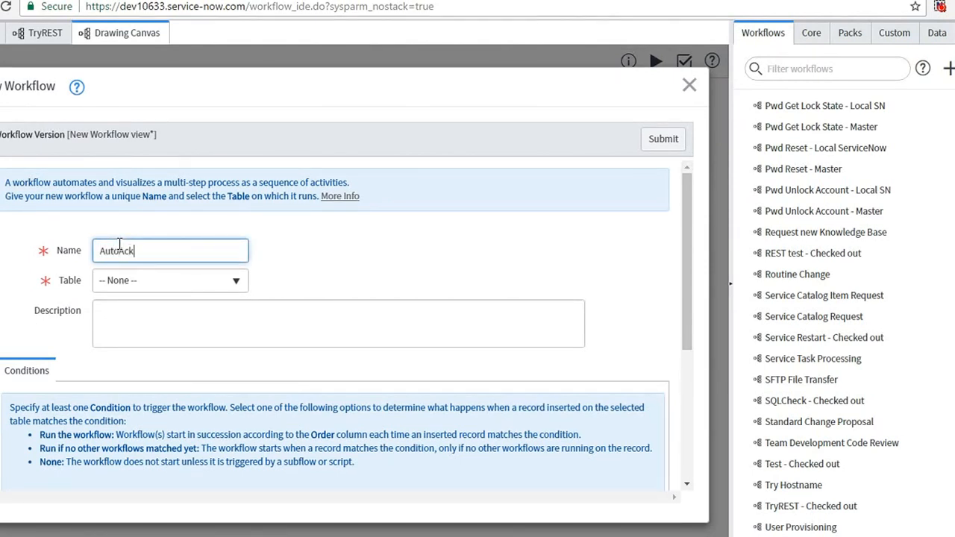
{"action": "left_click", "coordinate": [136, 288]}
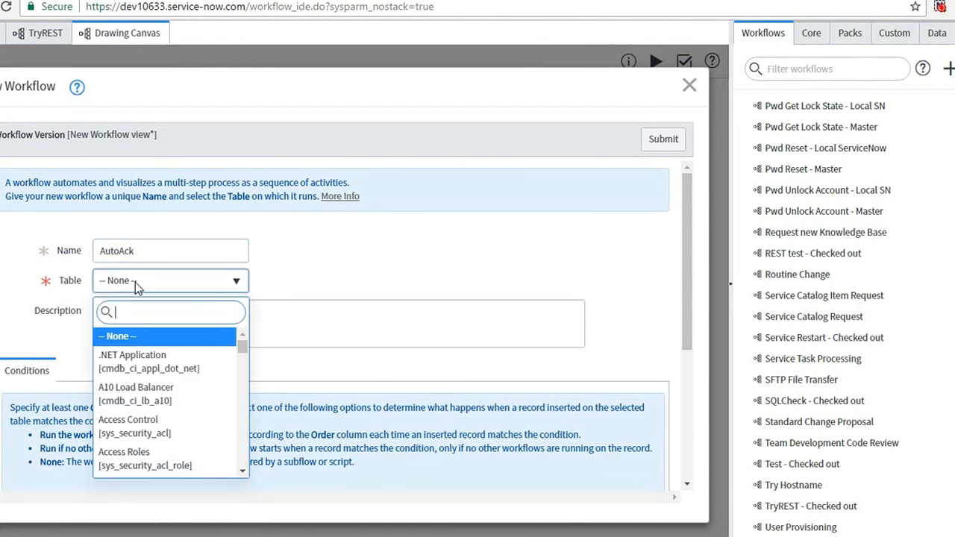
{"action": "type", "text": "incident"}
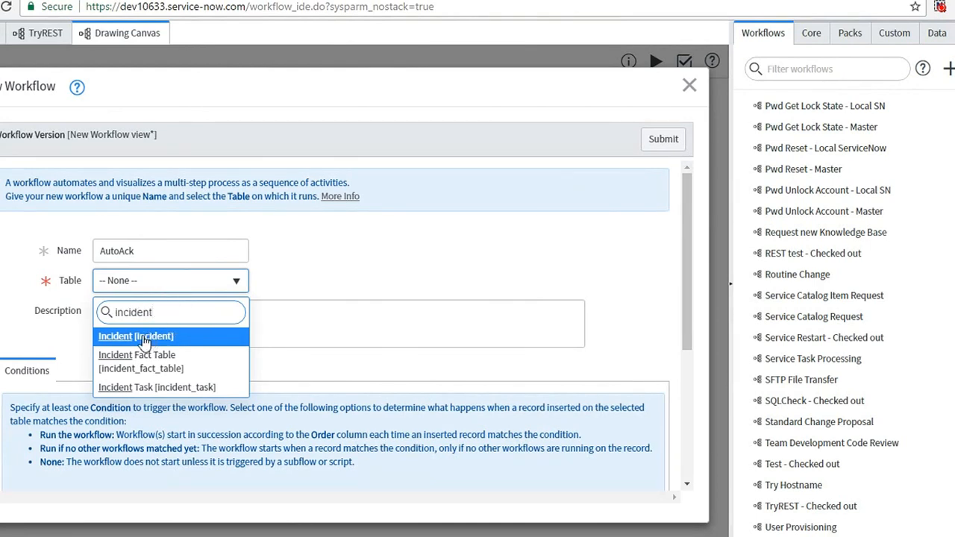
{"action": "left_click", "coordinate": [144, 341]}
Enter the description "Acknowledge work notes and assign to a user when a new incident is assigned to CAB Approvals Queue".
{"action": "left_click", "coordinate": [143, 306]}
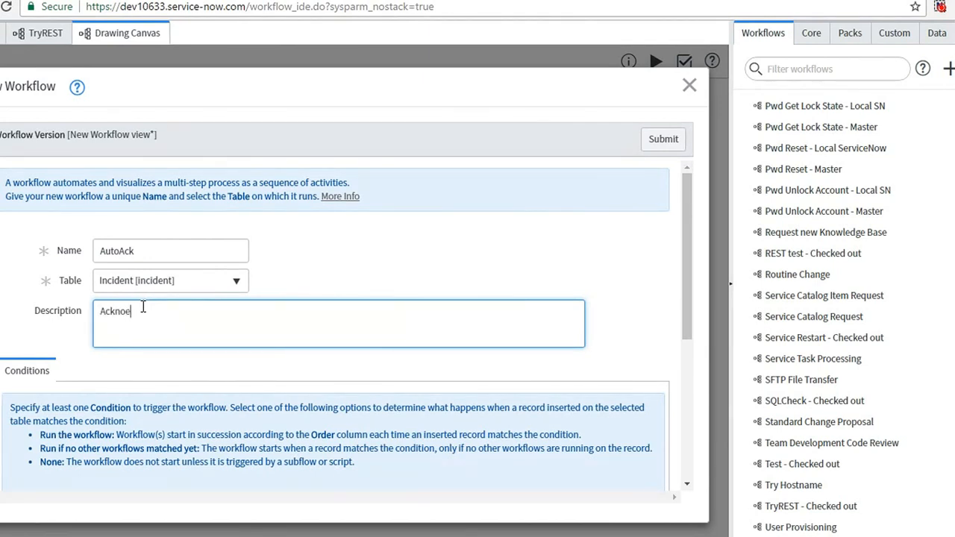
{"action": "type", "text": "Acknowledge work notes and assign"}
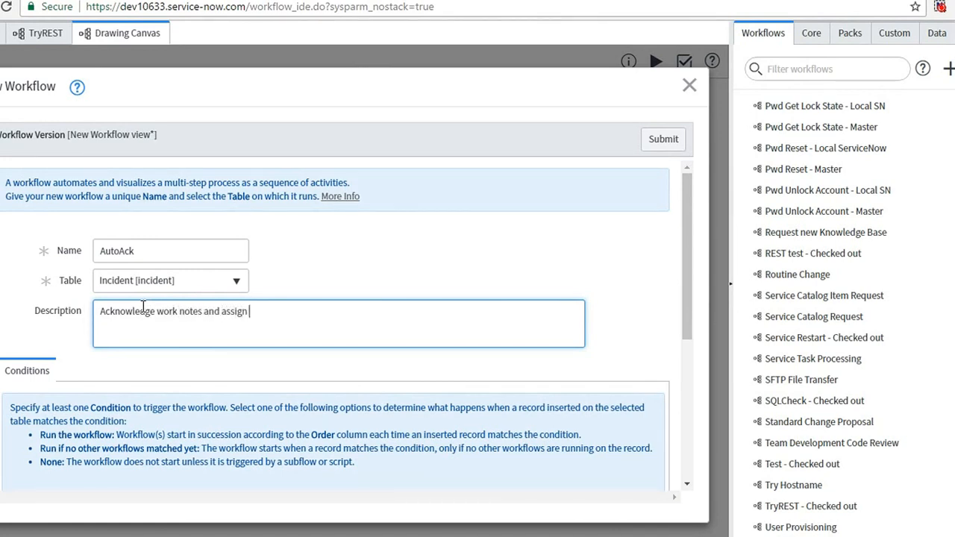
{"action": "type", "text": " to a user when a new incident is"}
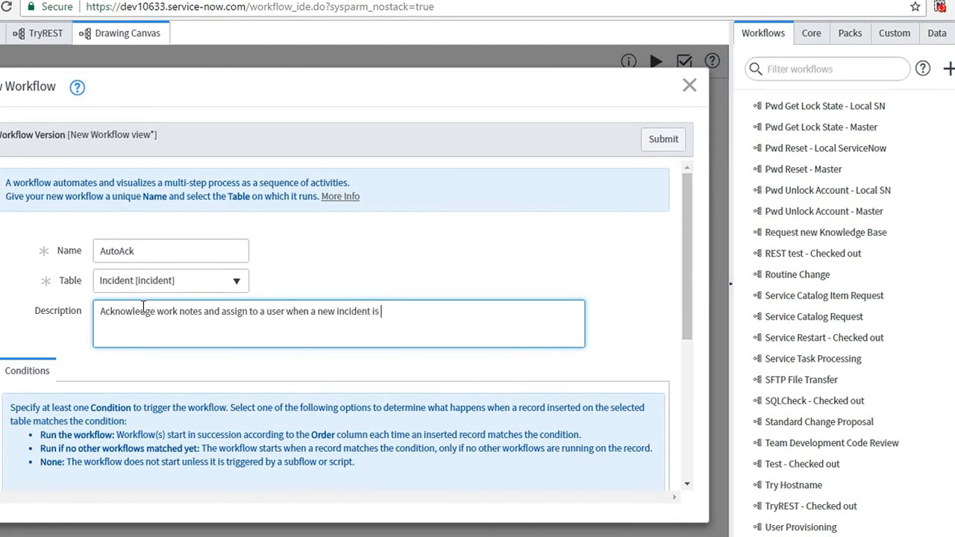
{"action": "type", "text": " assigned to CAB Approvals"}
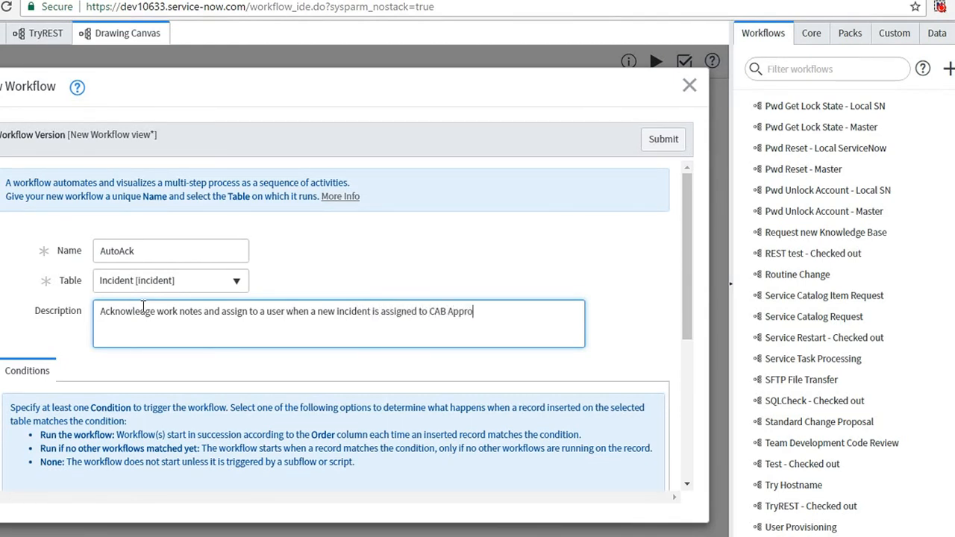
{"action": "type", "text": " Queue"}
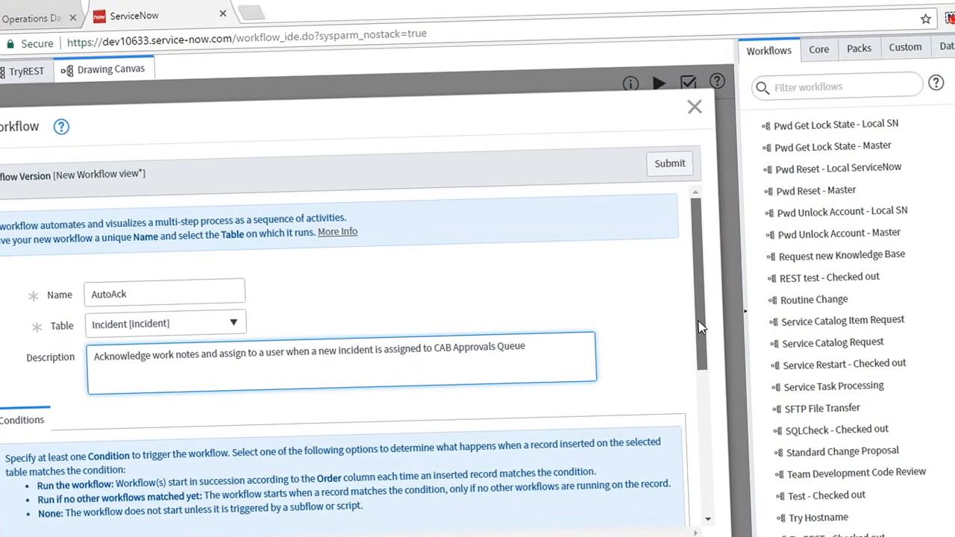
Set the workflow's run condition to Assignment group is CAB Approval, then submit the new workflow.
{"action": "left_click_drag", "start_coordinate": [702, 326], "coordinate": [687, 432]}
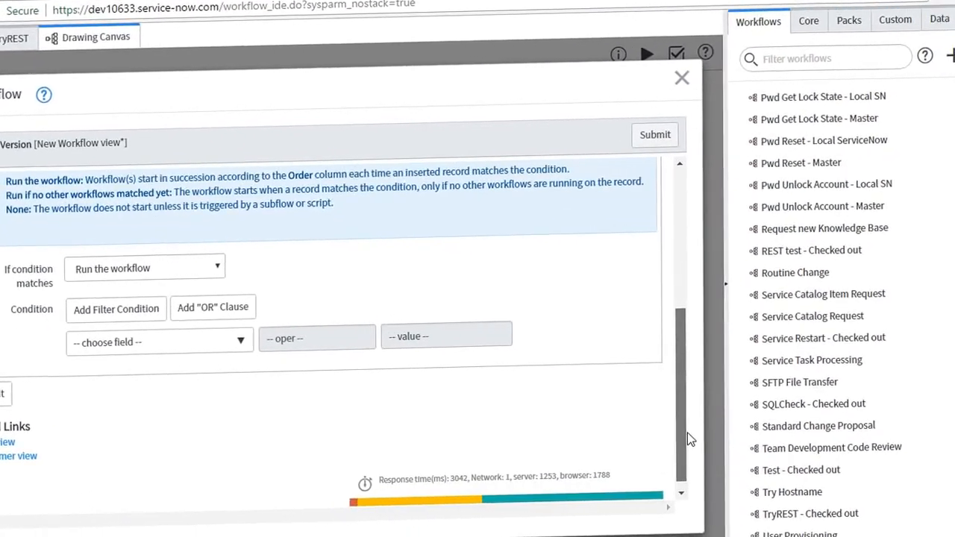
{"action": "left_click", "coordinate": [105, 334]}
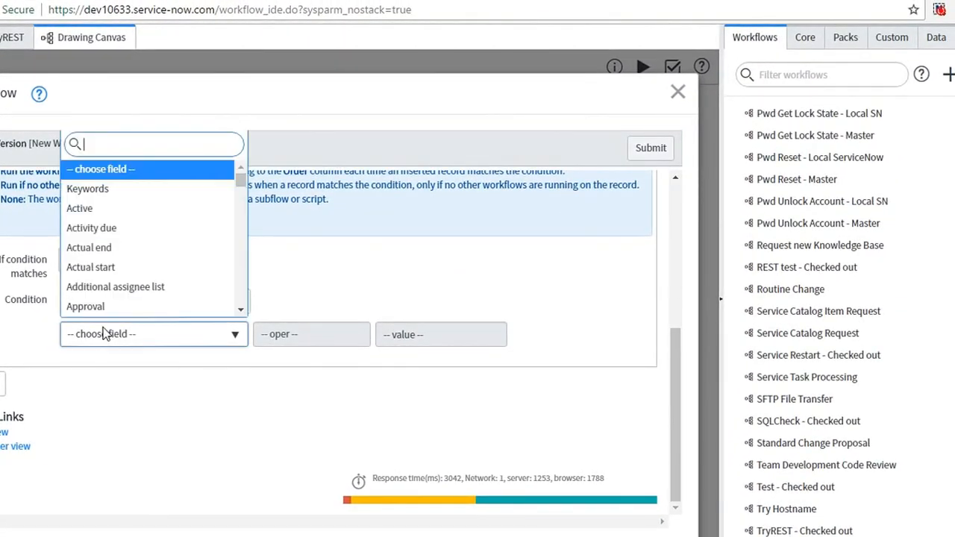
{"action": "left_click", "coordinate": [379, 231]}
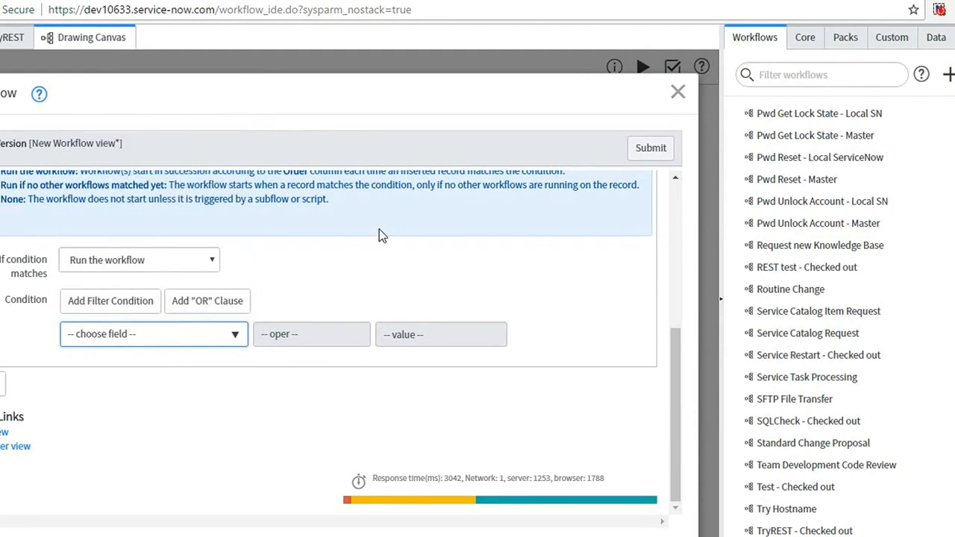
{"action": "left_click", "coordinate": [177, 340]}
{"action": "type", "text": "ass"}
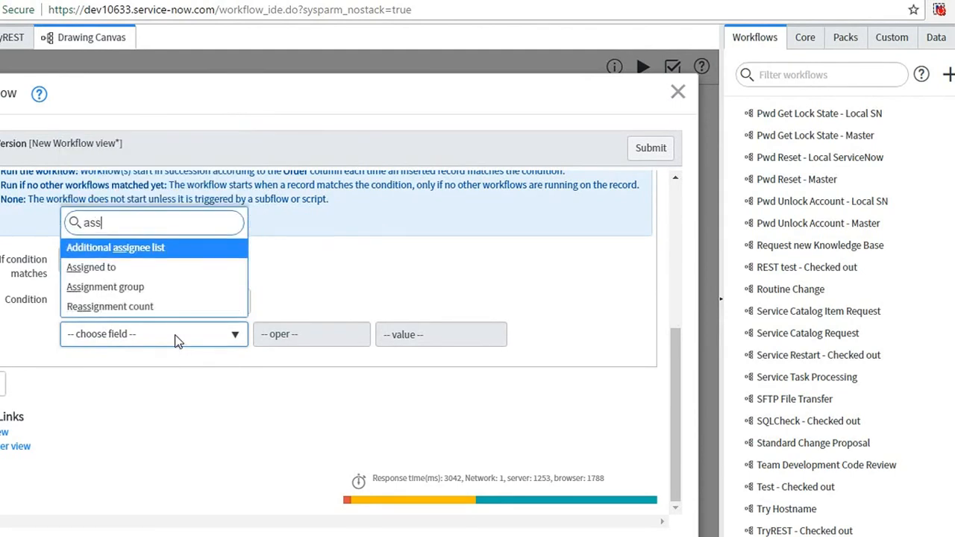
{"action": "key", "text": "Down"}
{"action": "key", "text": "Down"}
{"action": "key", "text": "Return"}
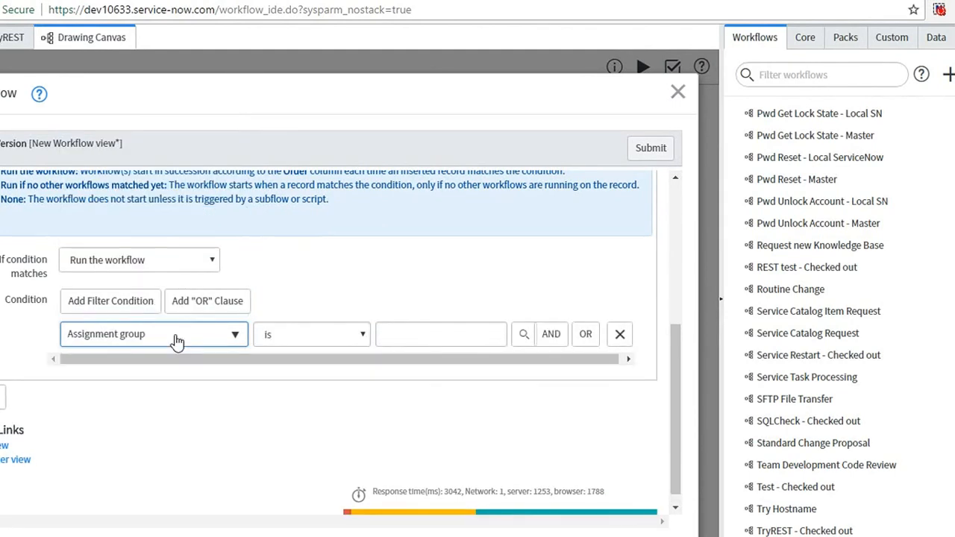
{"action": "left_click", "coordinate": [401, 343]}
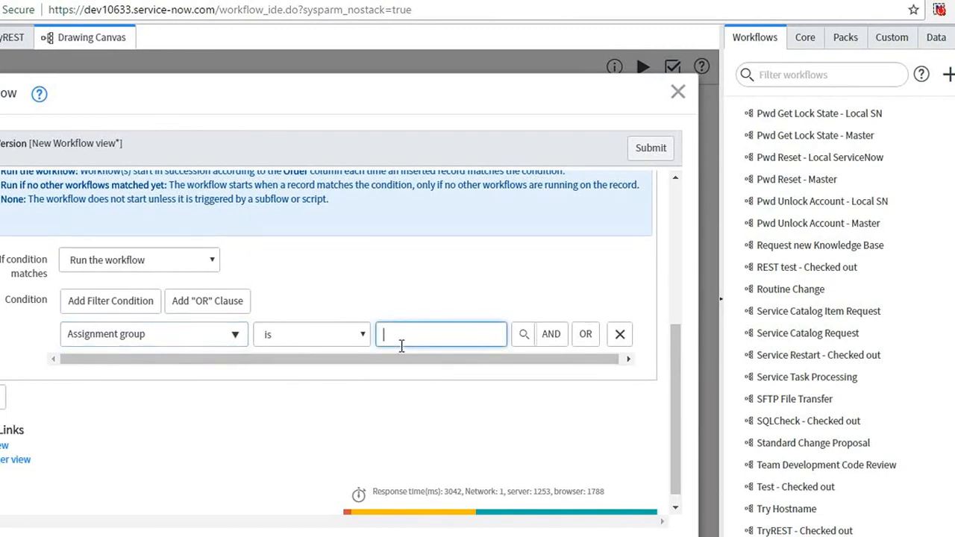
{"action": "type", "text": "CAB Ap"}
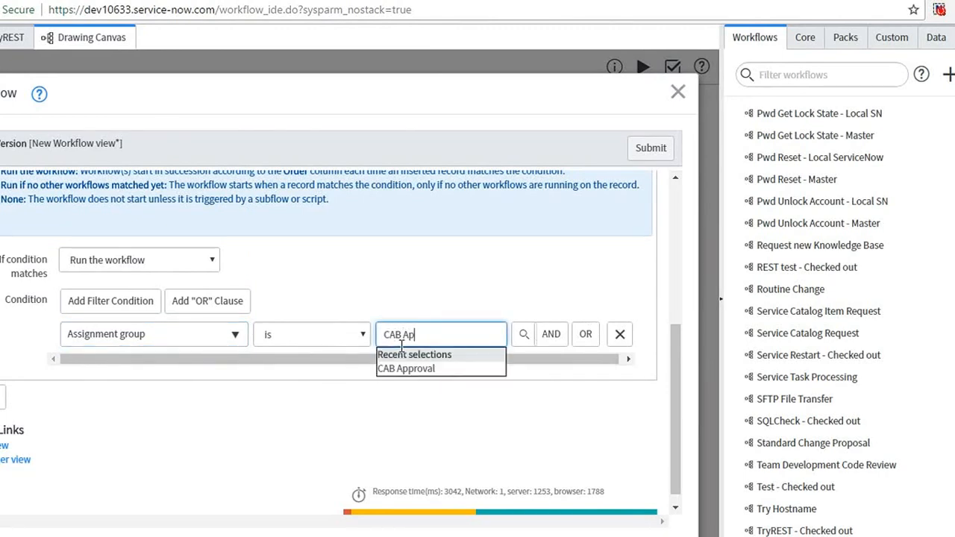
{"action": "left_click", "coordinate": [411, 369]}
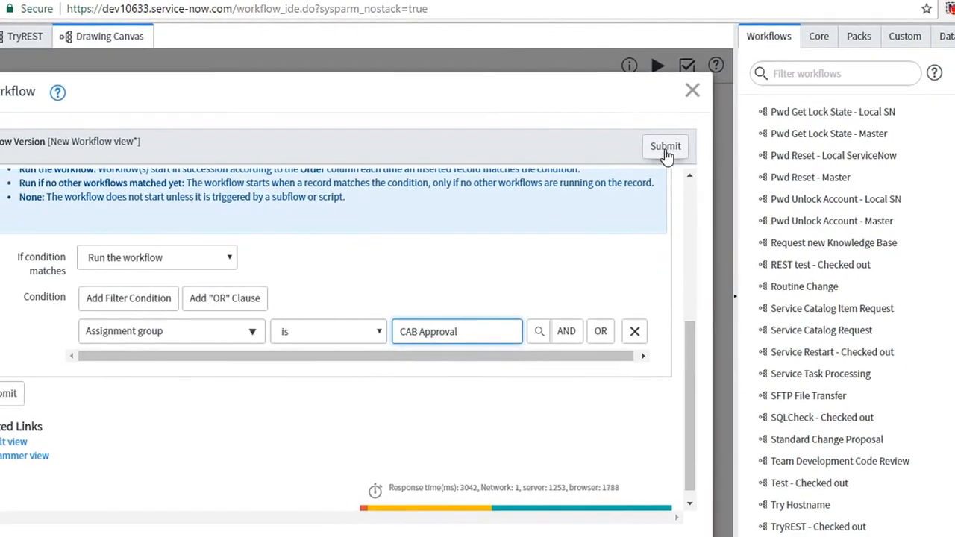
{"action": "left_click", "coordinate": [682, 146]}
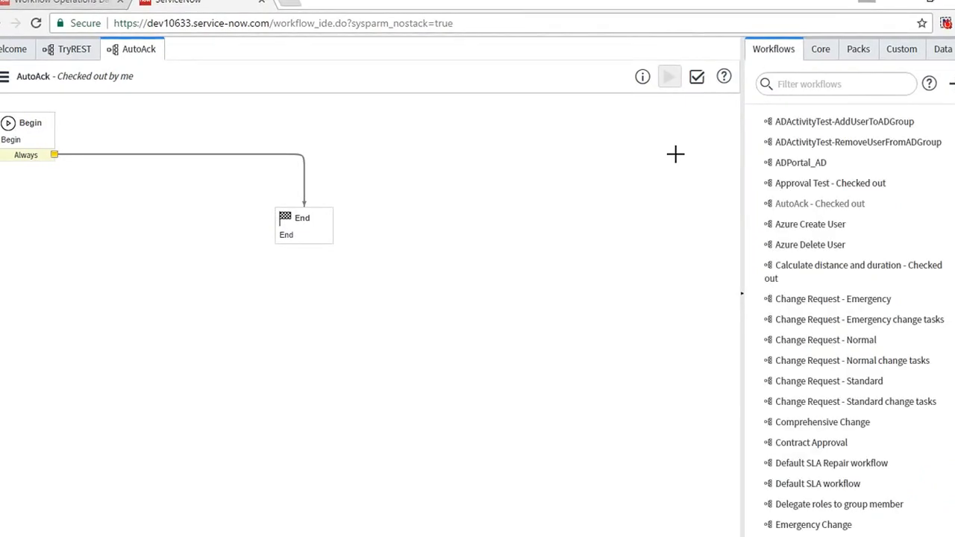
Add a Set Values core activity between Begin and End in AutoAck and name it Ack.
{"action": "left_click", "coordinate": [821, 49]}
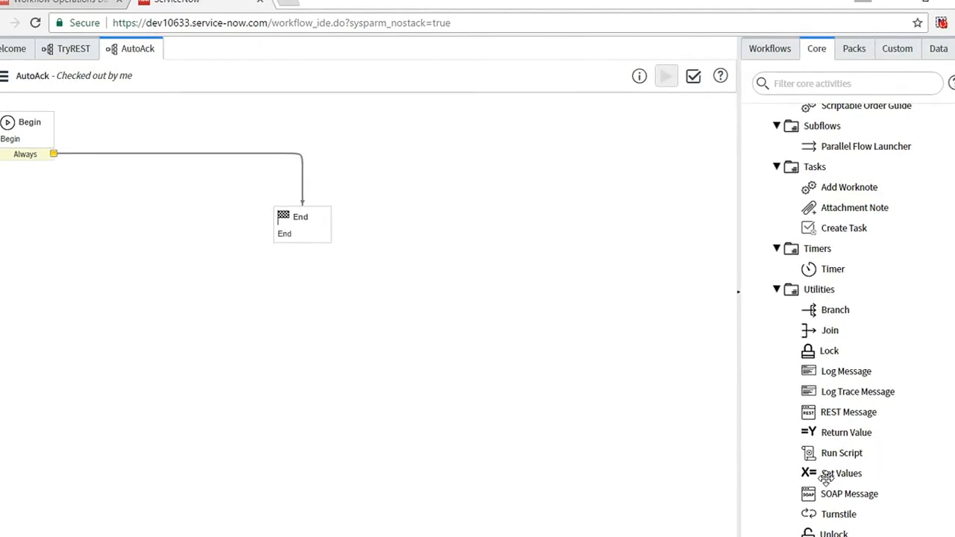
{"action": "left_click_drag", "start_coordinate": [828, 472], "coordinate": [197, 126]}
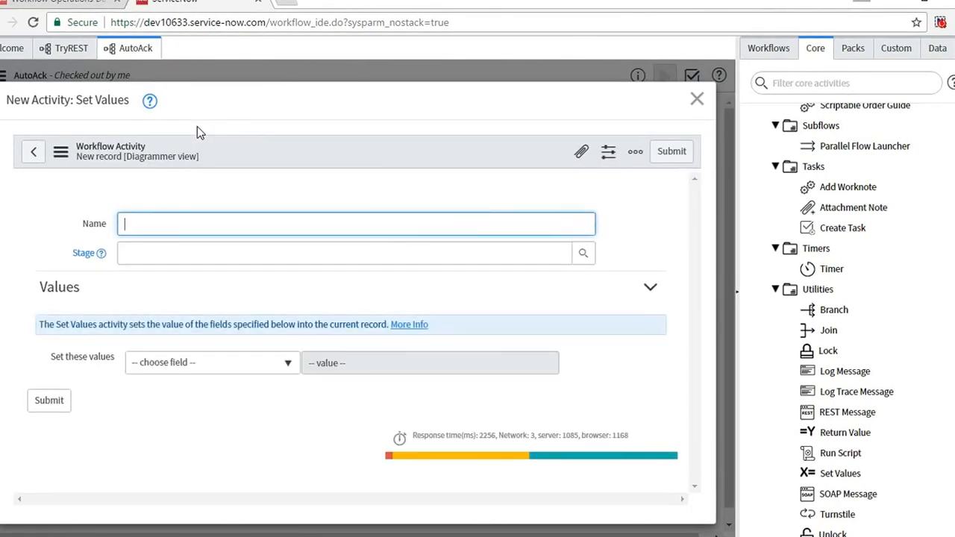
{"action": "type", "text": "Auto"}
{"action": "key", "text": "BackSpace"}
{"action": "key", "text": "BackSpace"}
{"action": "key", "text": "BackSpace"}
{"action": "type", "text": "ck"}
Make the Ack activity set the Assigned to field to the chosen user.
{"action": "left_click", "coordinate": [219, 360]}
{"action": "type", "text": "ass"}
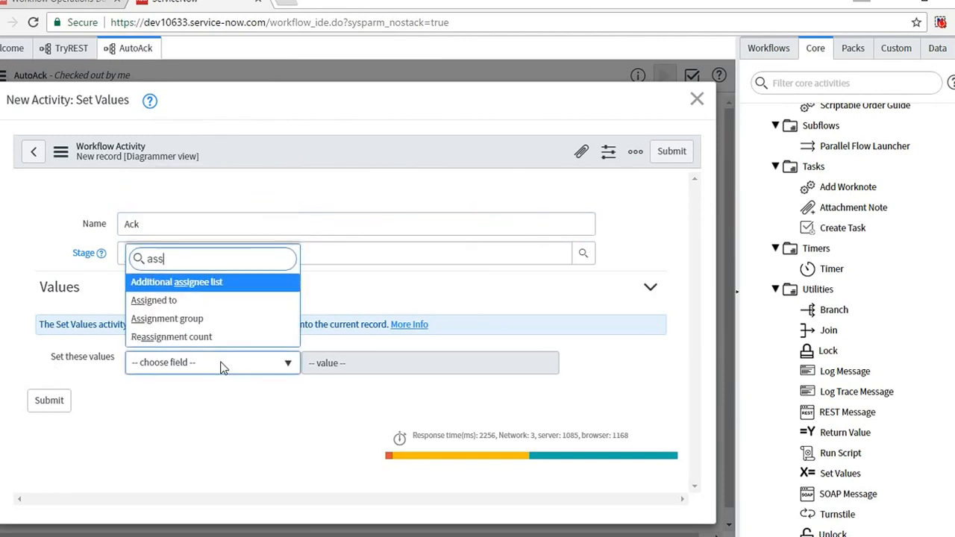
{"action": "type", "text": "ign"}
{"action": "key", "text": "Down"}
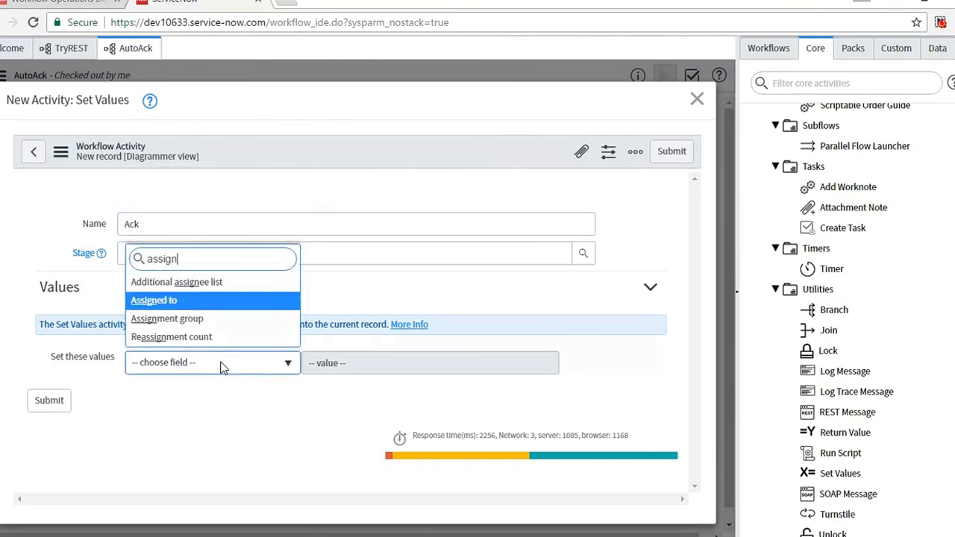
{"action": "key", "text": "Return"}
{"action": "left_click", "coordinate": [399, 362]}
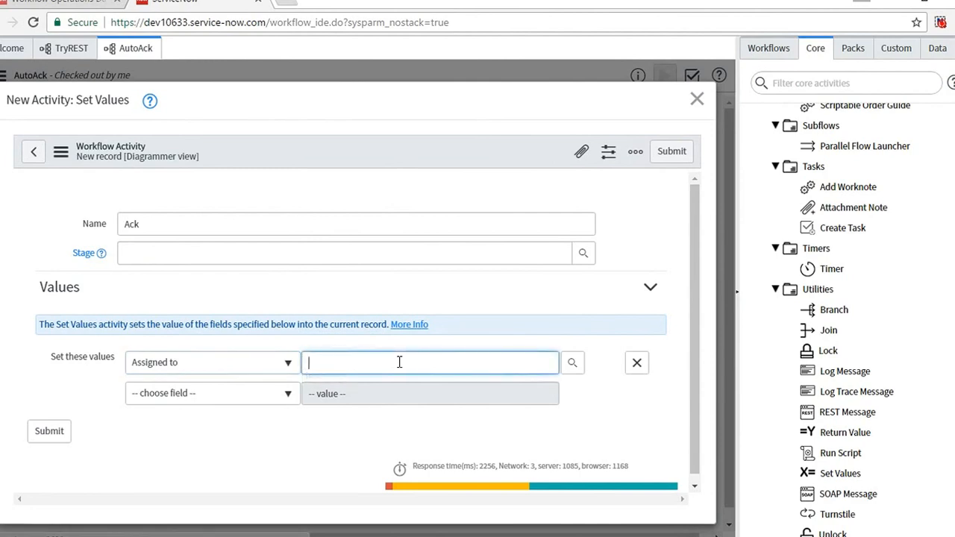
{"action": "type", "text": "C"}
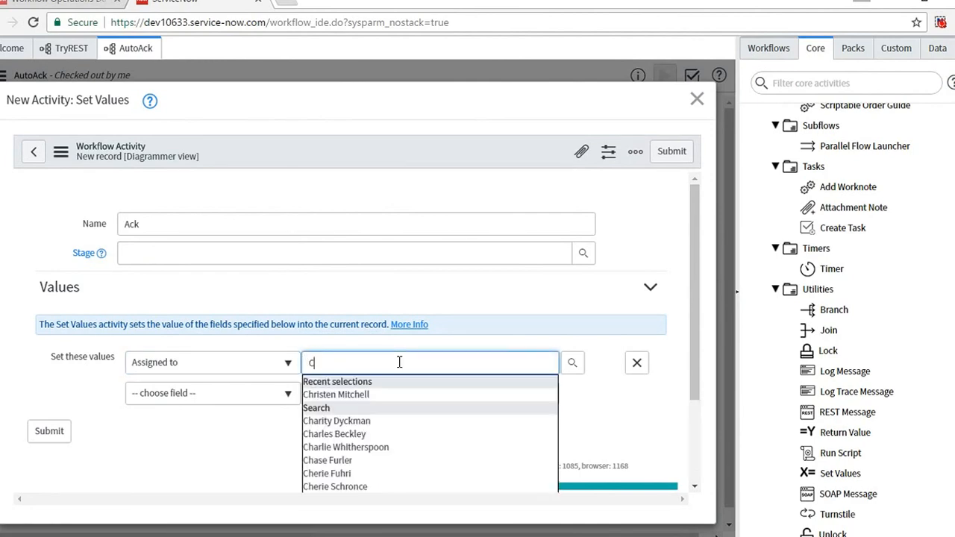
{"action": "left_click", "coordinate": [348, 395]}
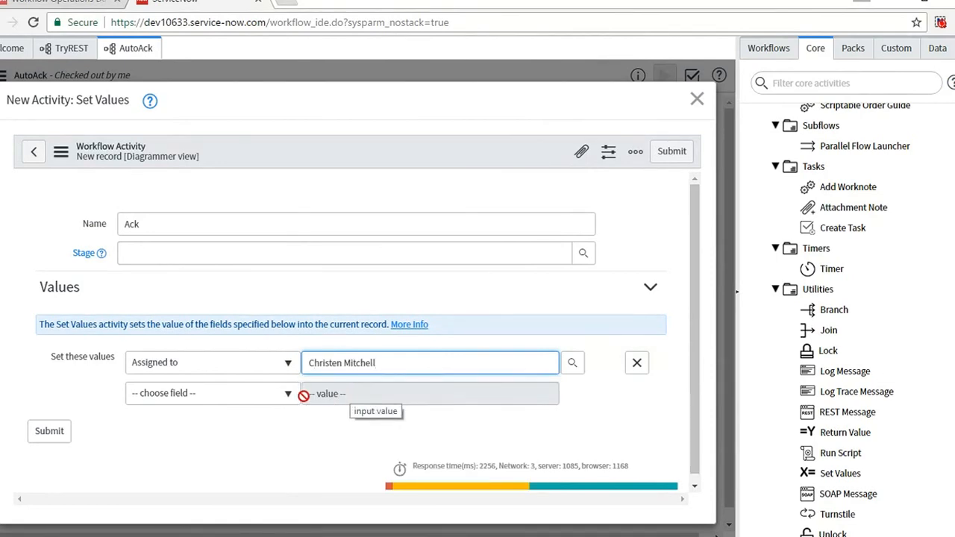
Make the Ack activity also set Work notes to "Acknowledged the ticket.".
{"action": "left_click", "coordinate": [182, 393]}
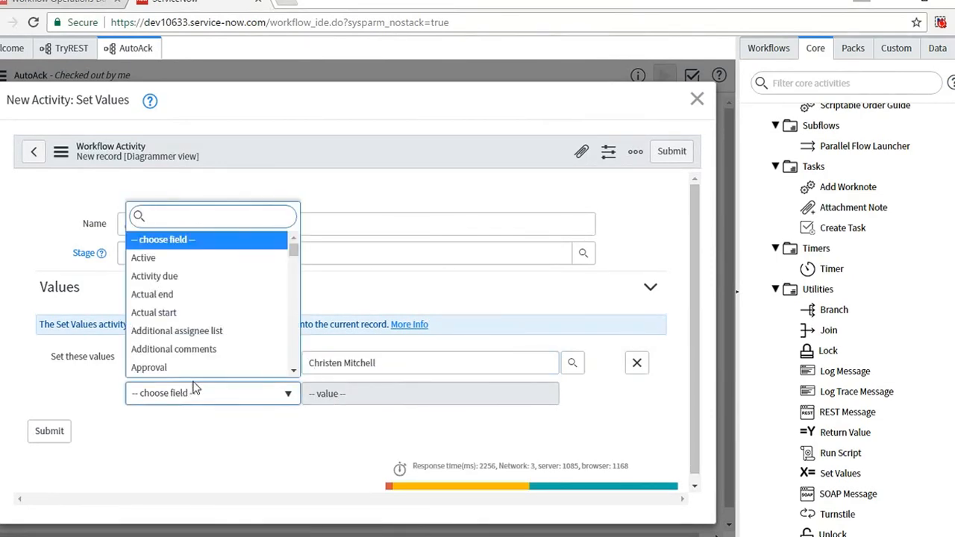
{"action": "type", "text": "work"}
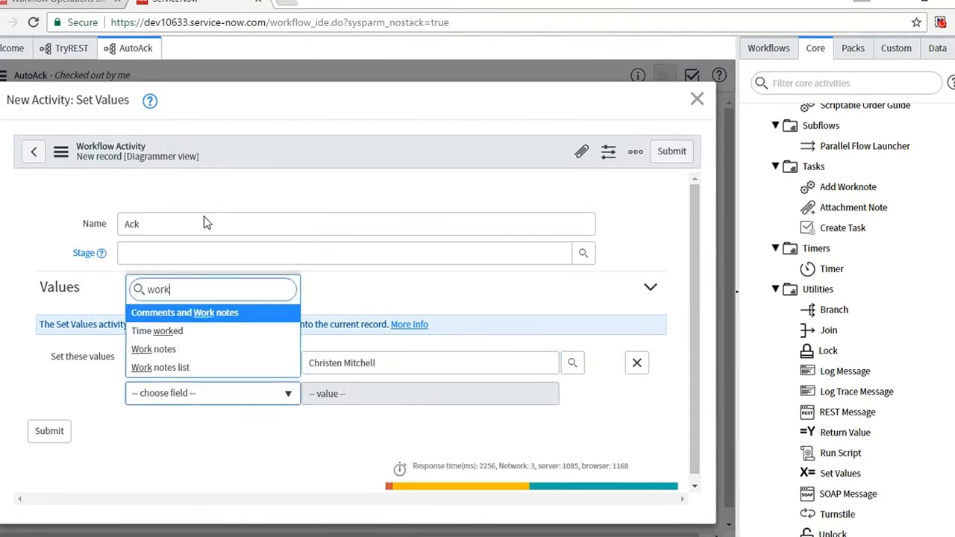
{"action": "key", "text": "Down"}
{"action": "key", "text": "Down"}
{"action": "key", "text": "Return"}
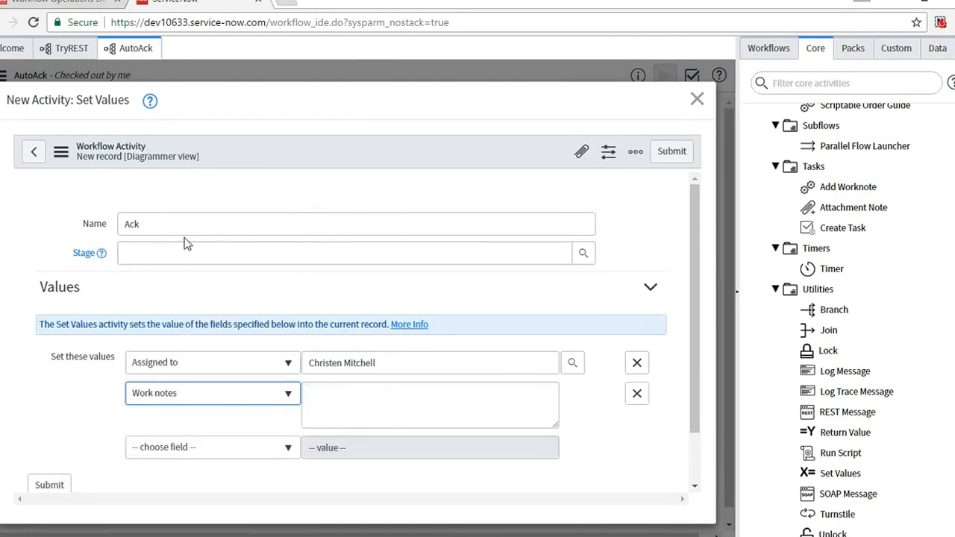
{"action": "left_click", "coordinate": [344, 394]}
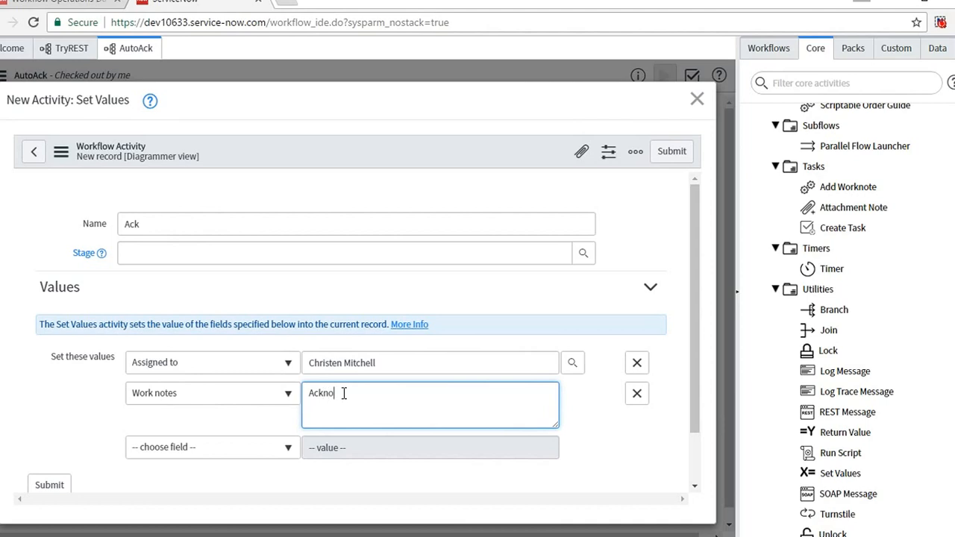
{"action": "type", "text": "Acknowledges t"}
{"action": "key", "text": "BackSpace"}
{"action": "key", "text": "BackSpace"}
{"action": "type", "text": "d the ticket."}
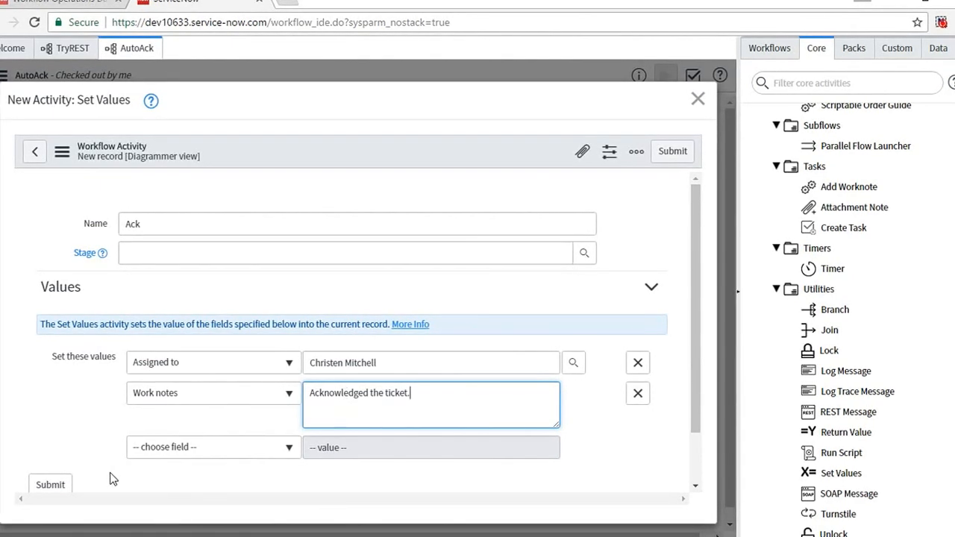
Submit the Ack activity and publish the AutoAck workflow.
{"action": "left_click", "coordinate": [673, 151]}
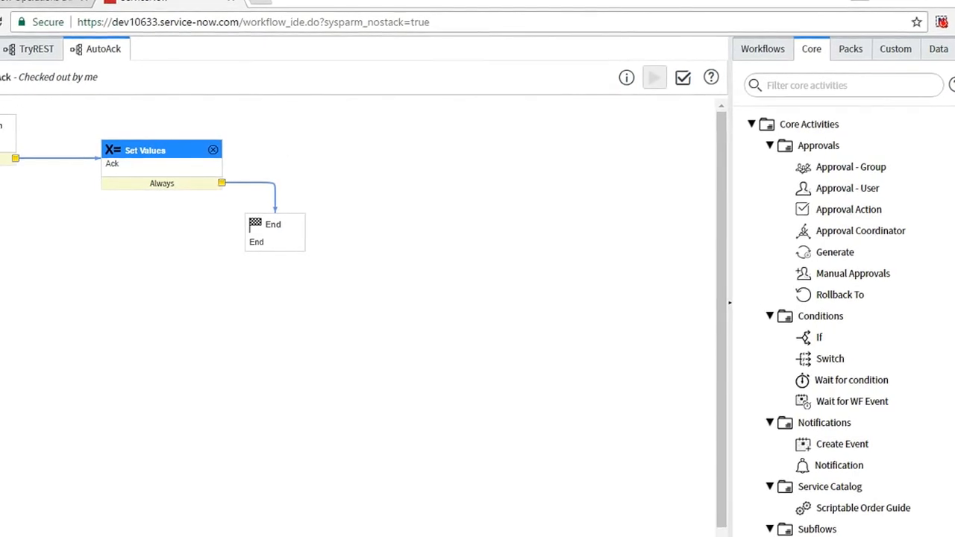
{"action": "left_click", "coordinate": [0, 79]}
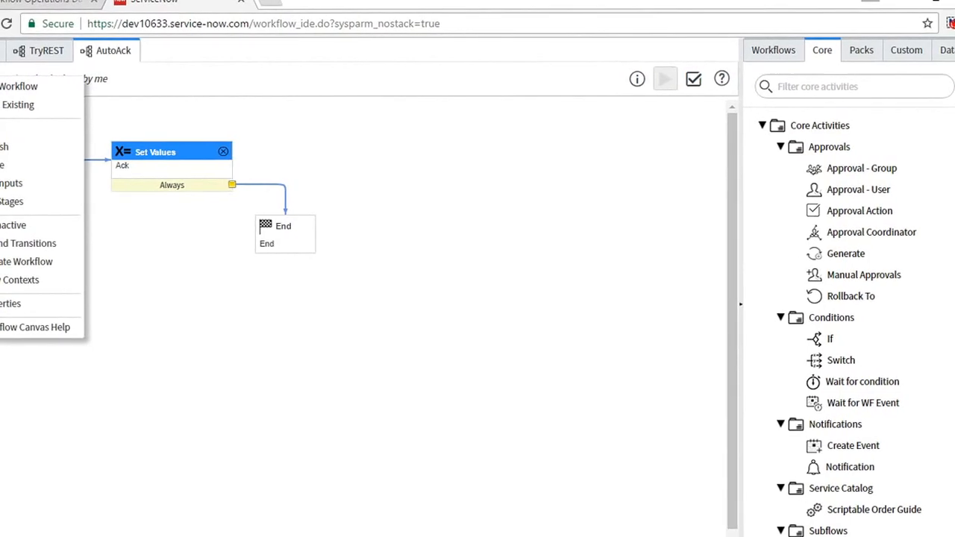
{"action": "left_click", "coordinate": [15, 147]}
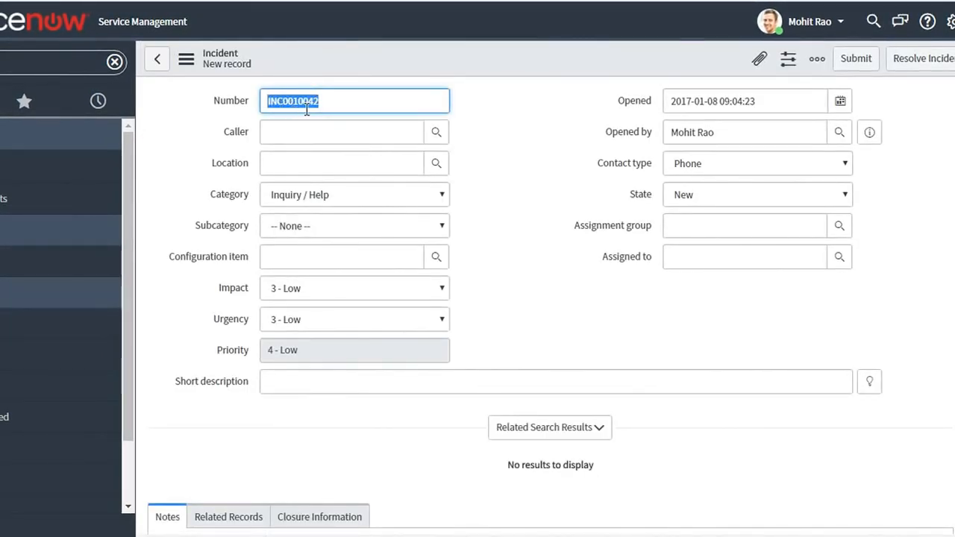
Submit a new incident with assignment group CAB Approval and short description "Test Inc".
{"action": "left_click", "coordinate": [729, 232]}
{"action": "type", "text": "CAB"}
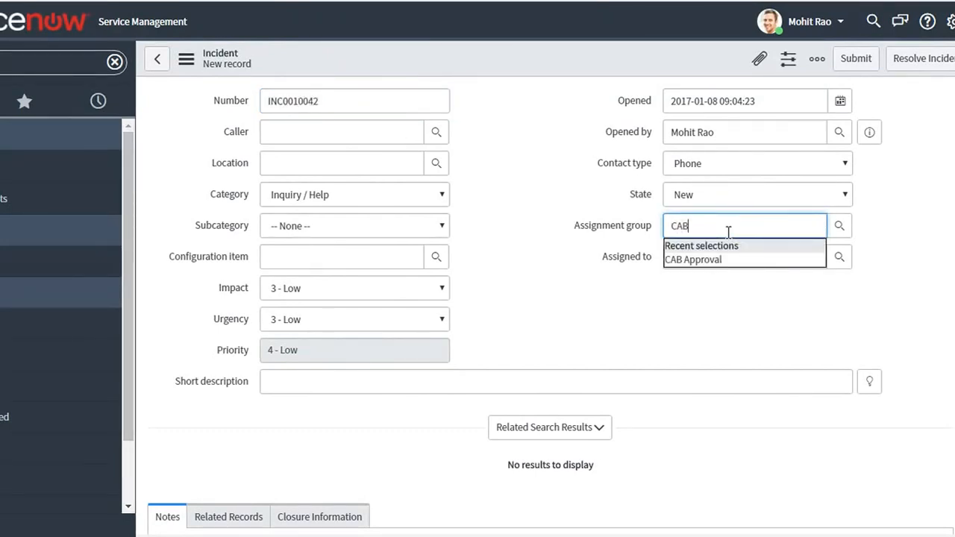
{"action": "key", "text": "Down"}
{"action": "key", "text": "Return"}
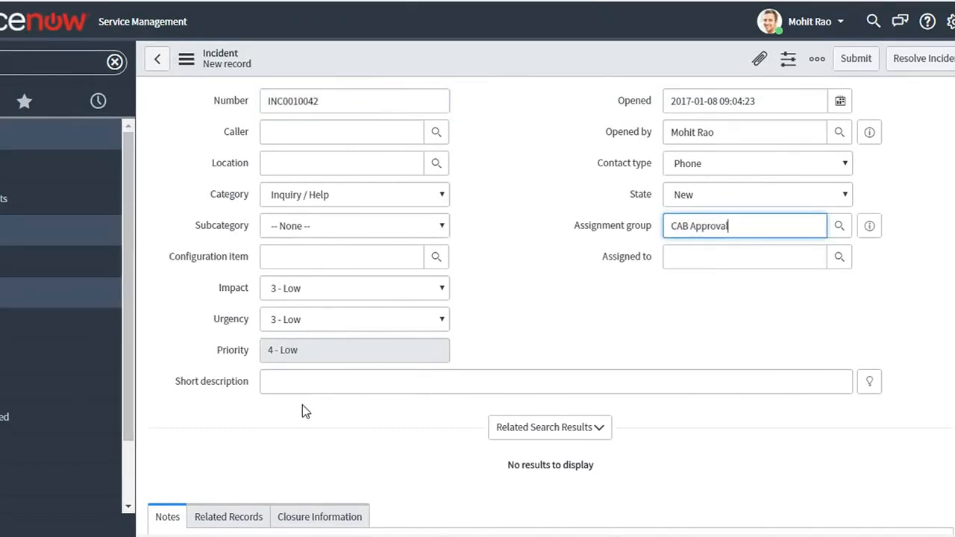
{"action": "left_click", "coordinate": [299, 381]}
{"action": "type", "text": "Test"}
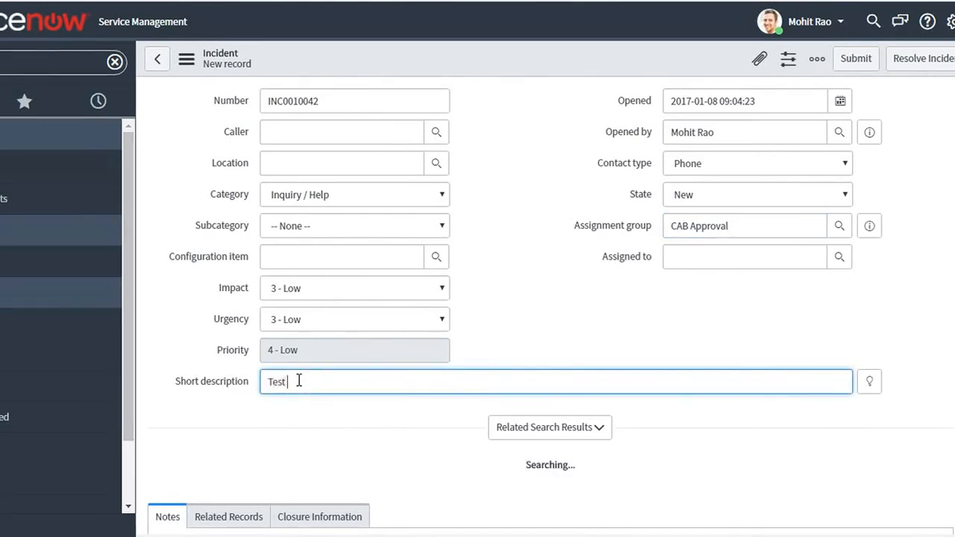
{"action": "type", "text": " O"}
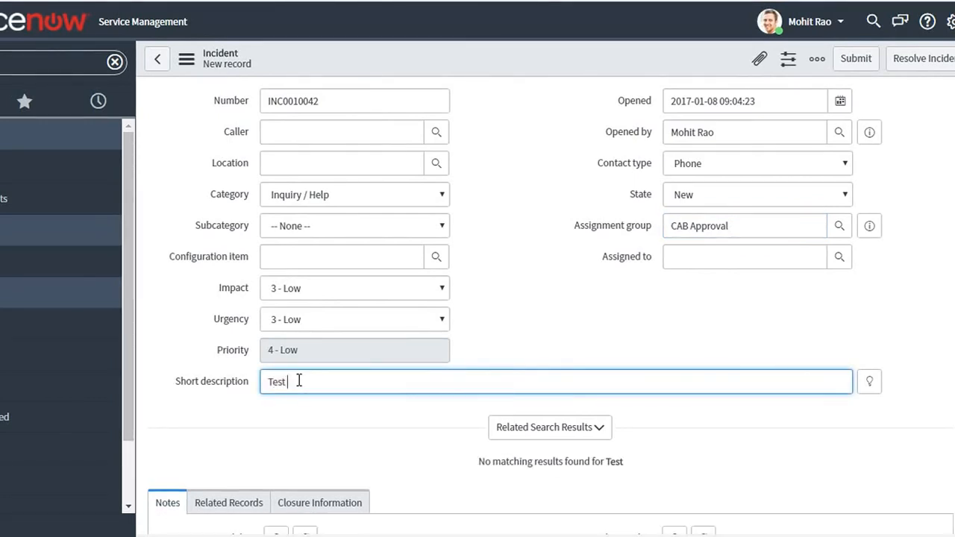
{"action": "type", "text": "nc"}
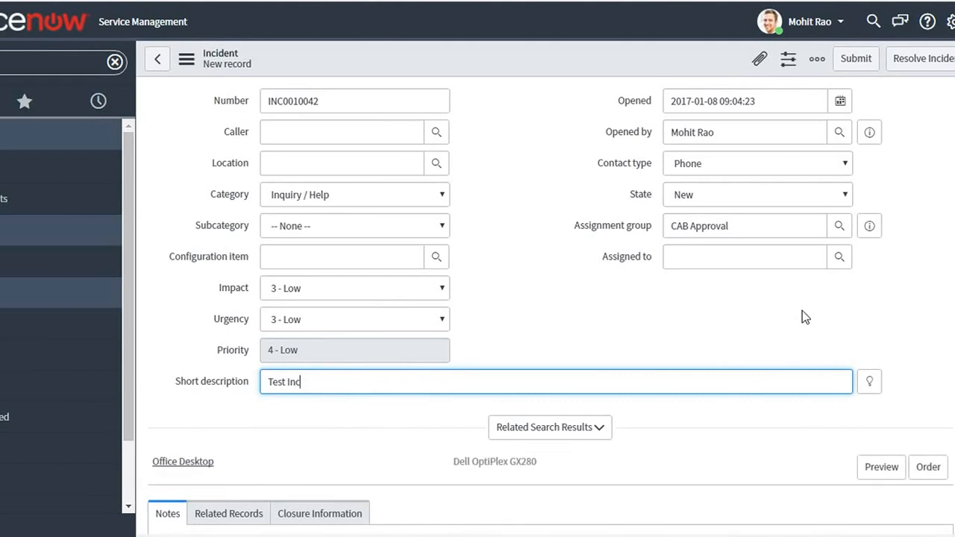
{"action": "left_click", "coordinate": [863, 60]}
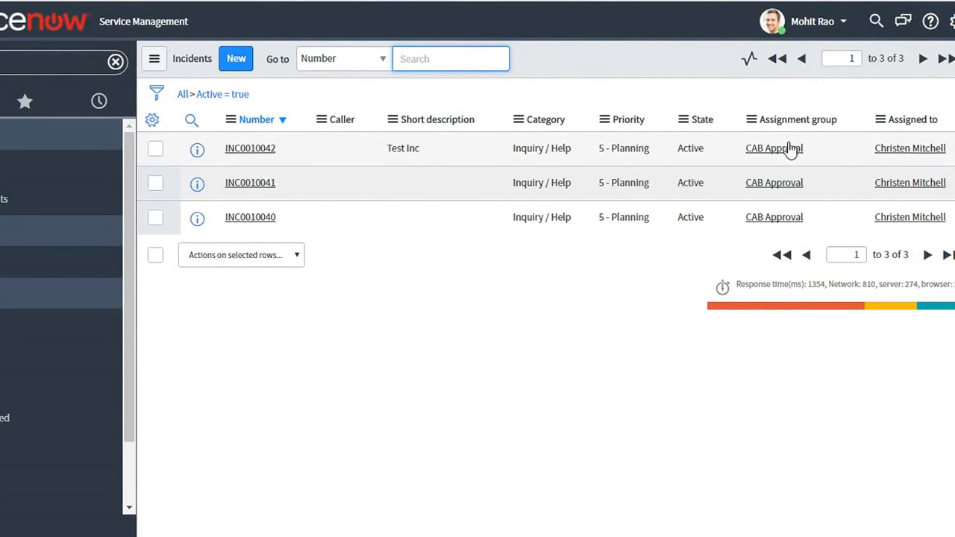
Open the Test Inc incident and check its assignee and the work notes in its activity log.
{"action": "left_click", "coordinate": [246, 149]}
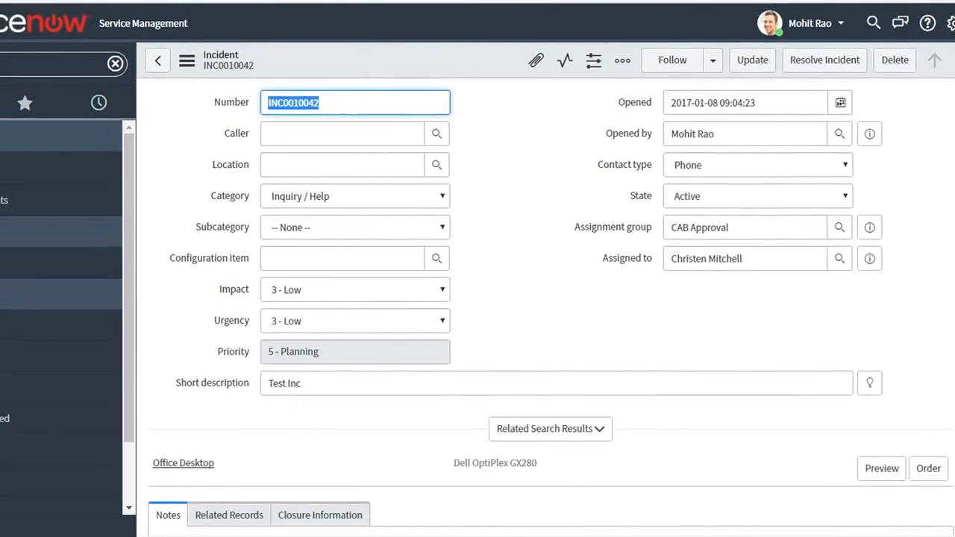
{"action": "scroll", "coordinate": [785, 252], "scroll_direction": "down", "scroll_amount": 5}
{"action": "scroll", "coordinate": [552, 306], "scroll_direction": "down", "scroll_amount": 1}
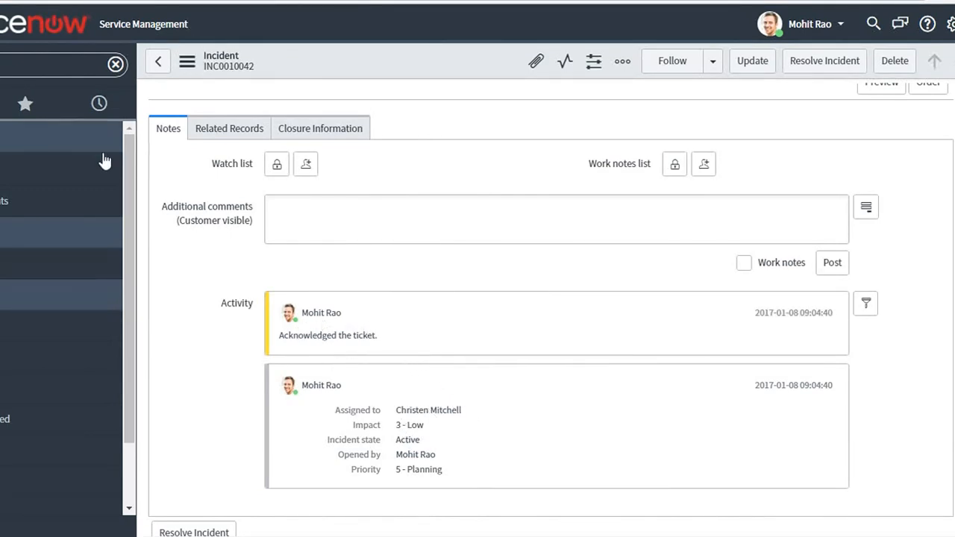
Return to the published AutoAck workflow in the Workflow Editor and look over the available core activities.
{"action": "left_click", "coordinate": [180, 0]}
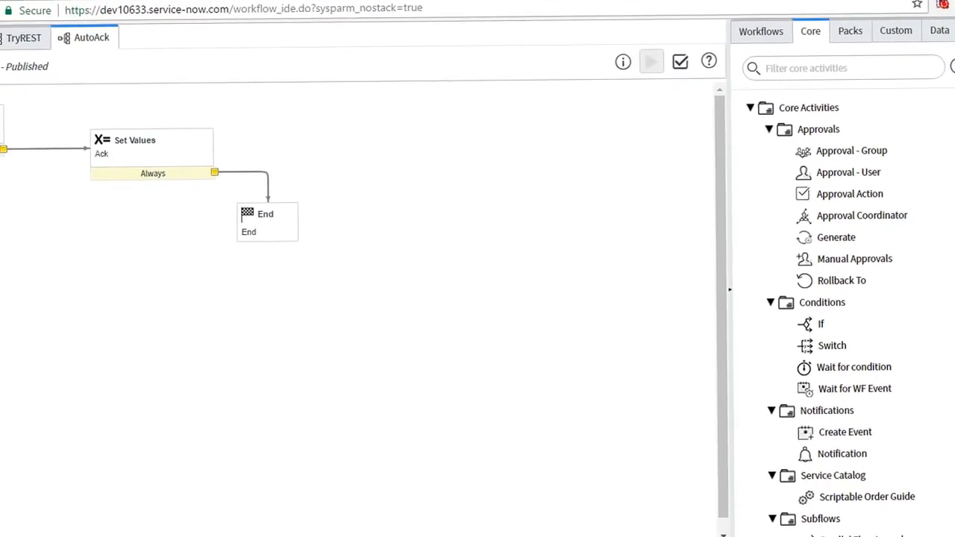
{"action": "scroll", "coordinate": [765, 349], "scroll_direction": "down", "scroll_amount": 1}
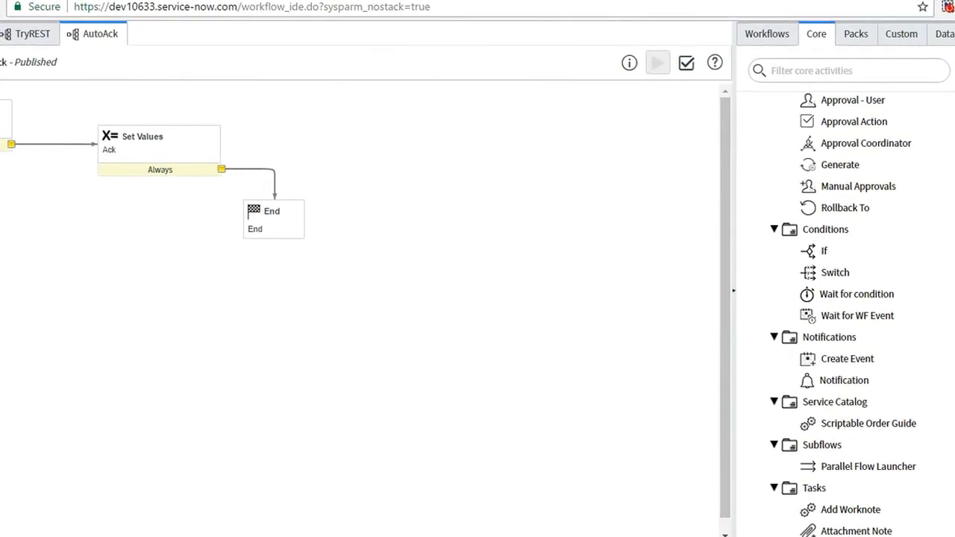
{"action": "scroll", "coordinate": [844, 314], "scroll_direction": "up", "scroll_amount": 1}
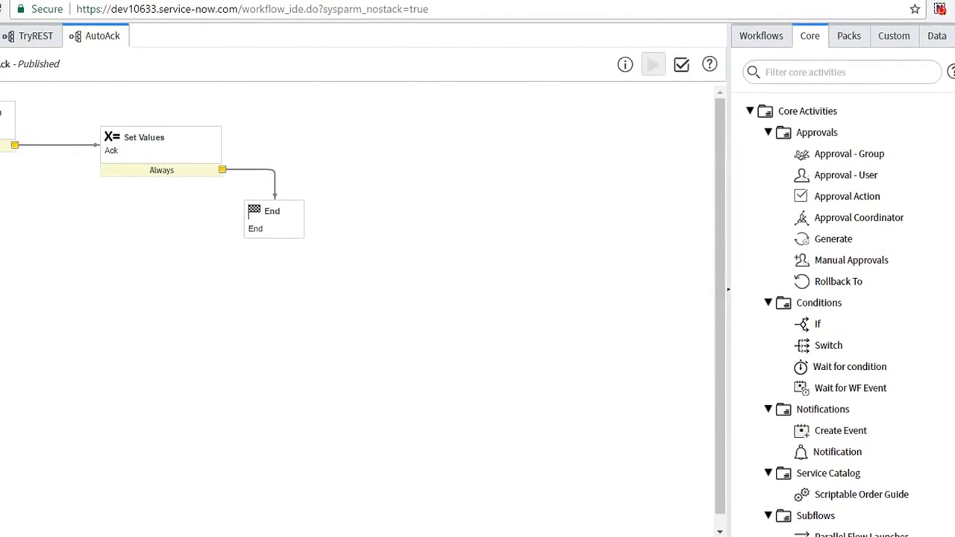